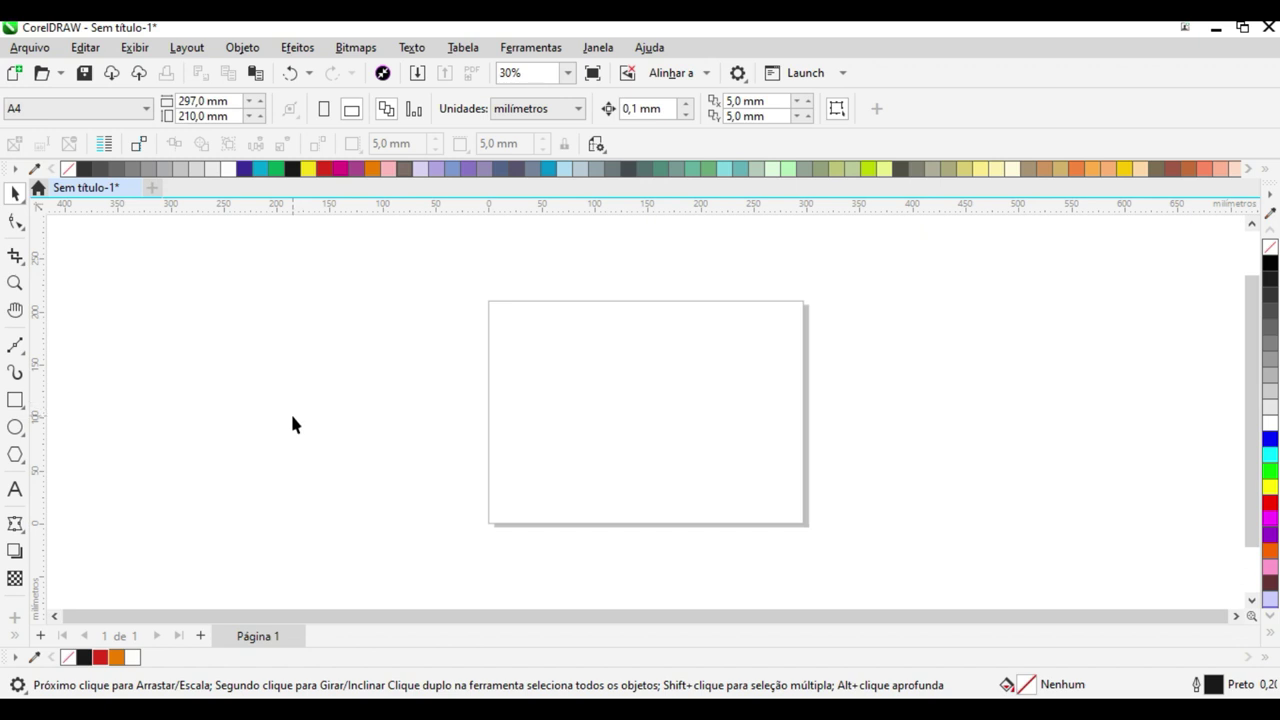
# - Draw a horizontal rectangle about 237 mm wide and 73 mm high on the upper part of the page
pyautogui.click(15, 400)
pyautogui.moveTo(521, 346); pyautogui.dragTo(772, 422)
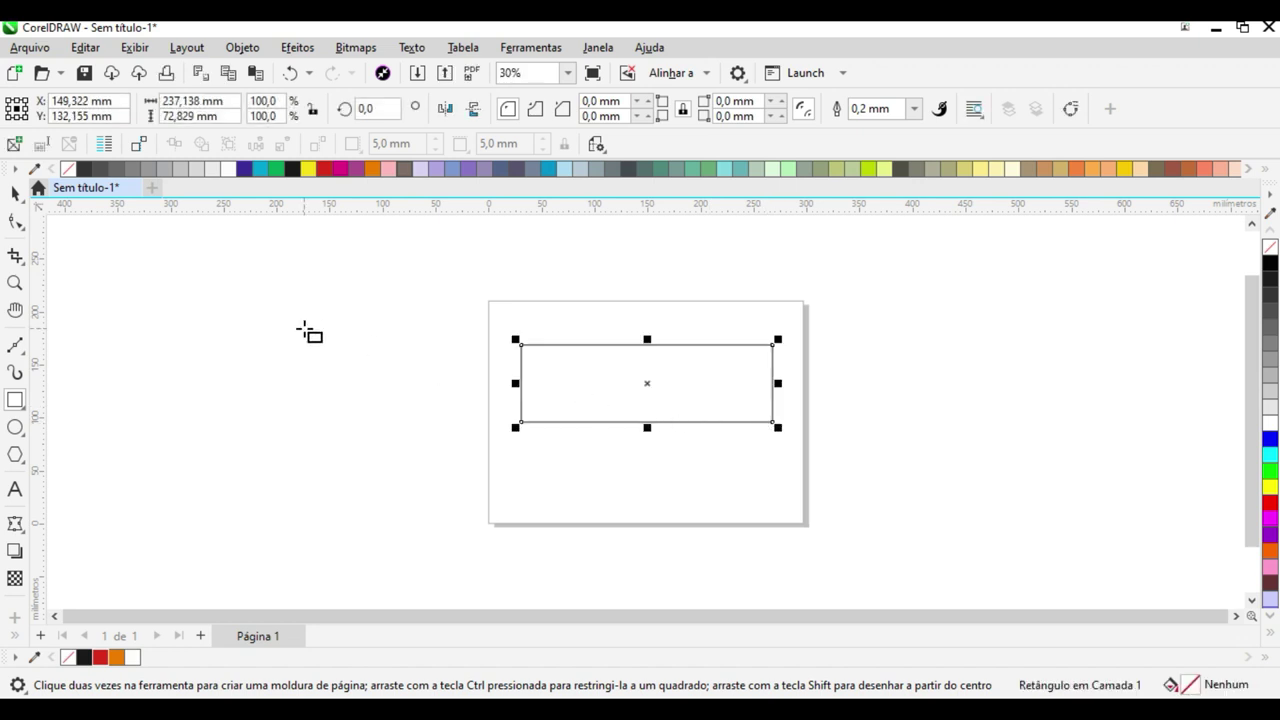
pyautogui.click(15, 197)
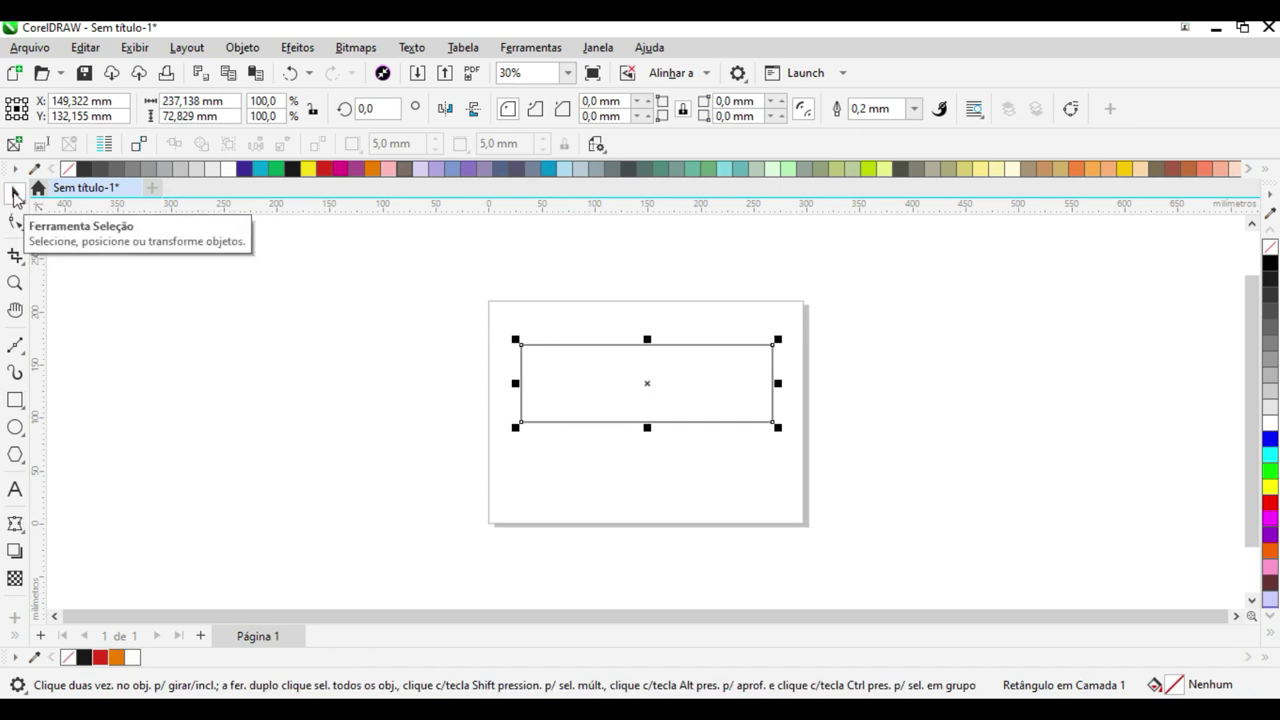
# - Apply the wavy flag envelope preset to the rectangle and deselect it
pyautogui.click(297, 48)
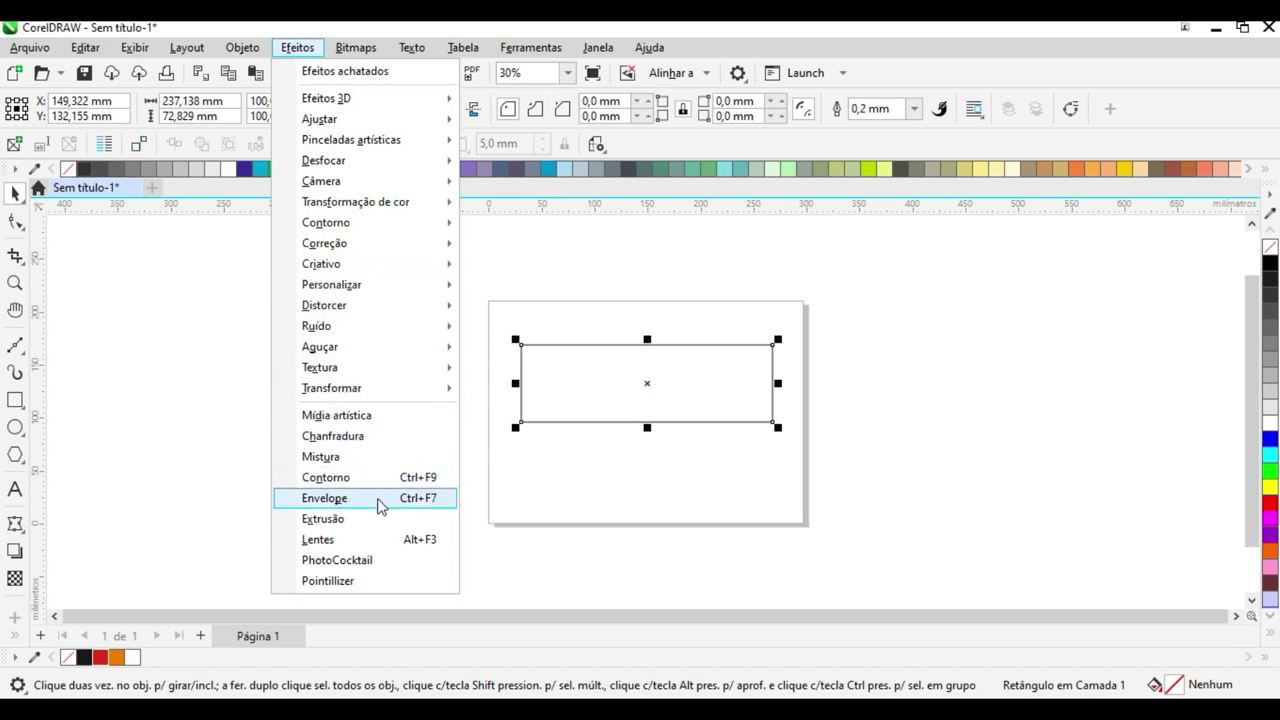
pyautogui.click(419, 500)
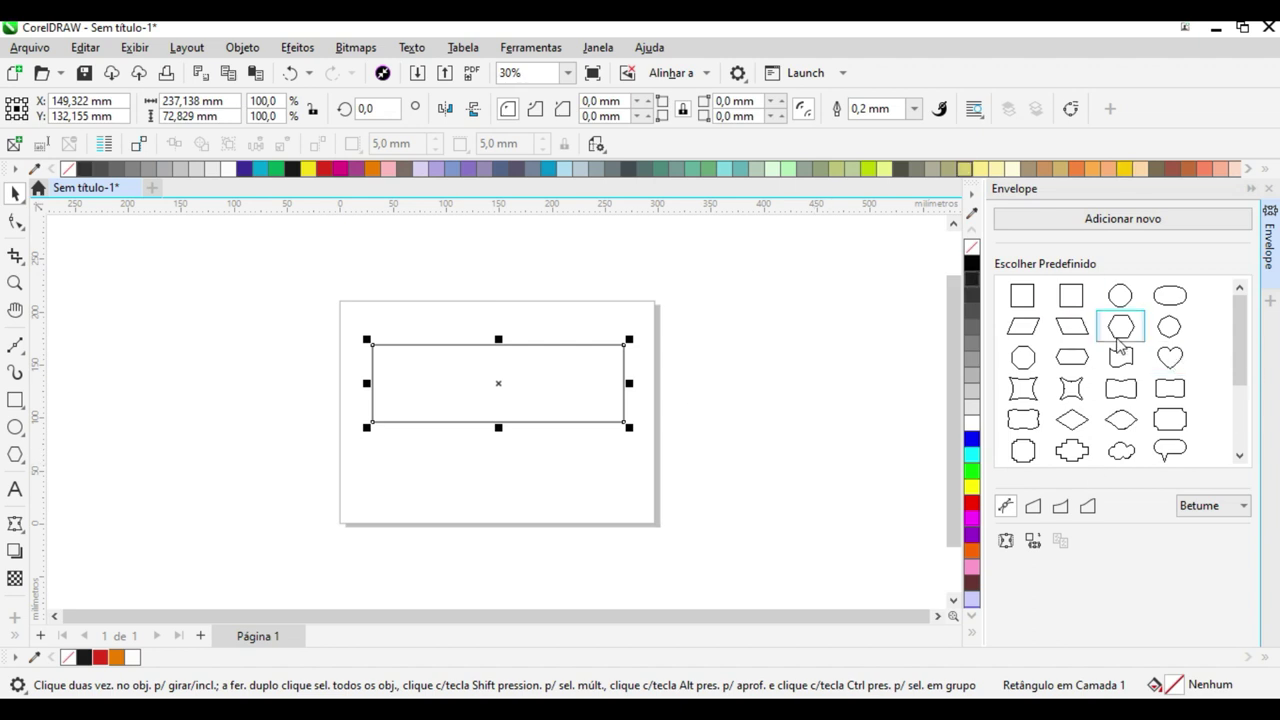
pyautogui.moveTo(1241, 313)
pyautogui.mouseDown()
pyautogui.moveTo(1251, 397)
pyautogui.moveTo(1249, 310)
pyautogui.mouseUp()
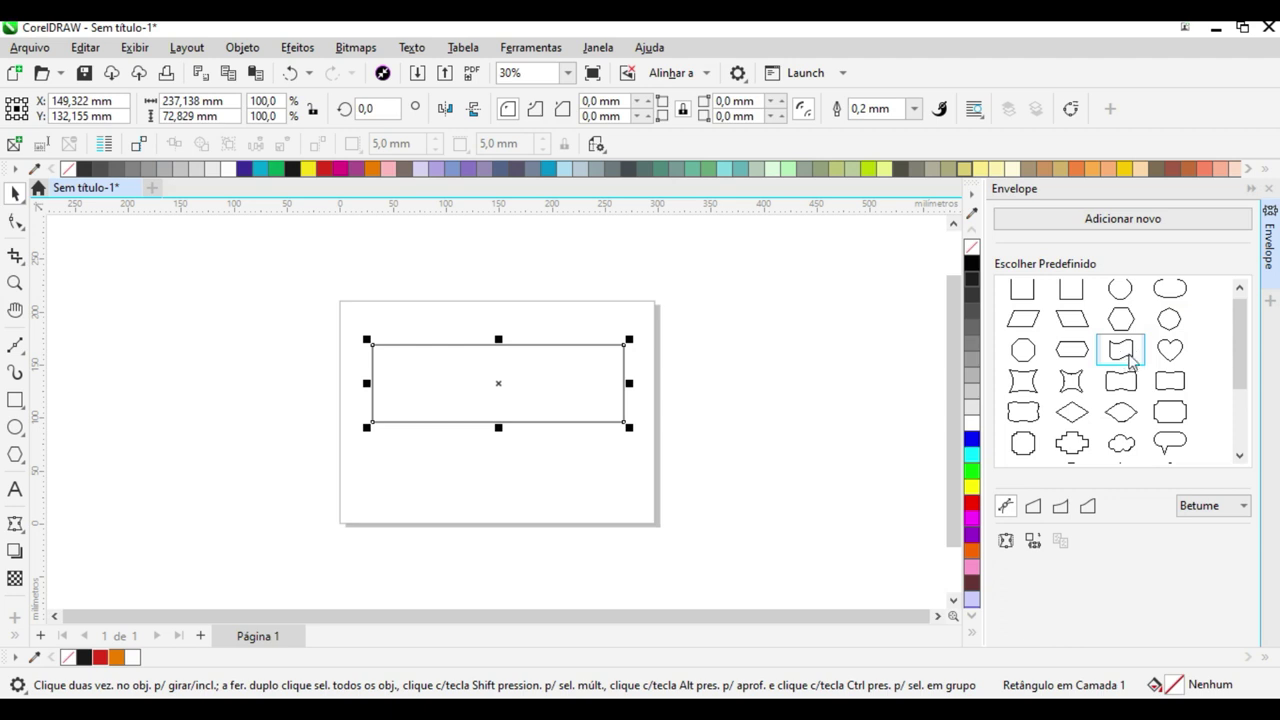
pyautogui.click(1122, 350)
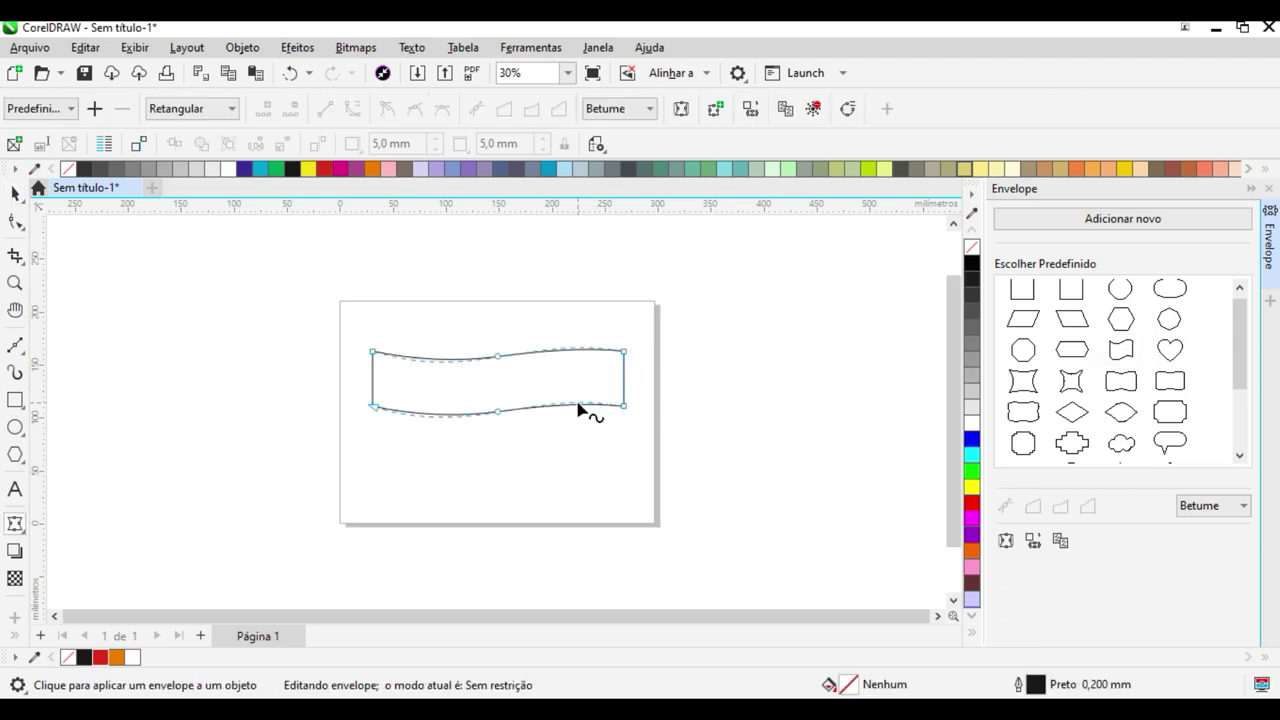
pyautogui.click(14, 192)
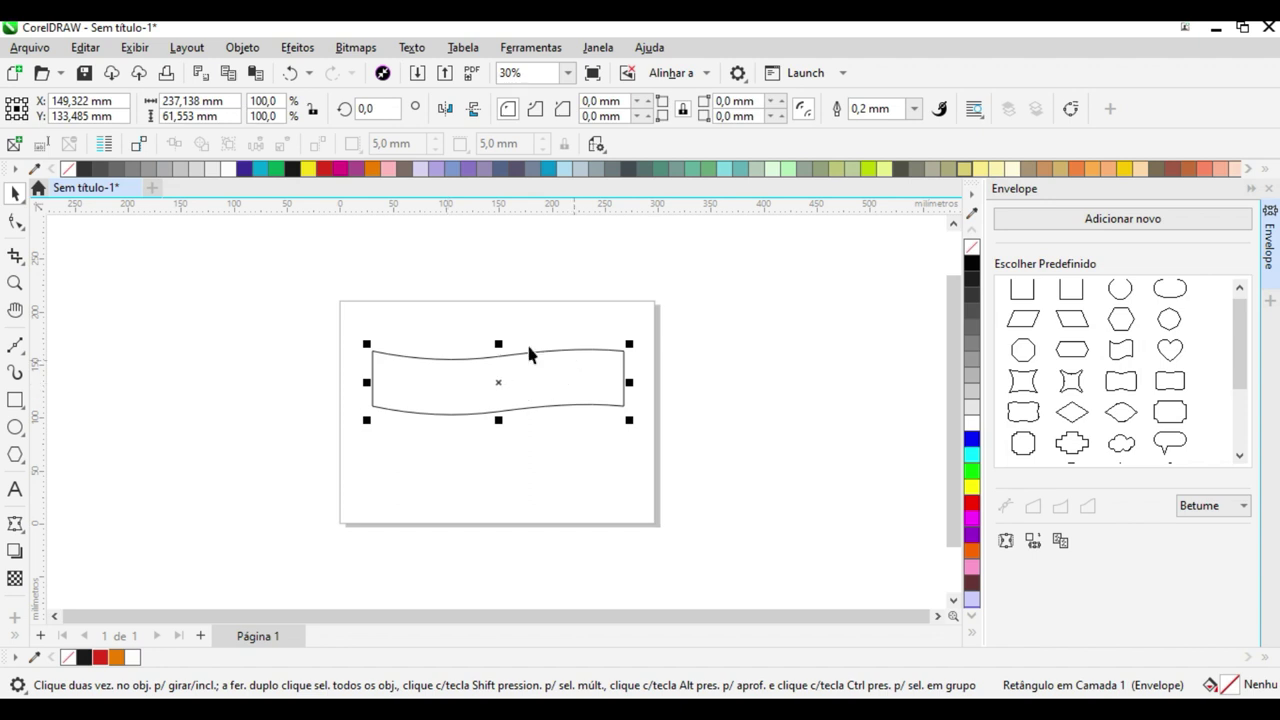
pyautogui.click(277, 366)
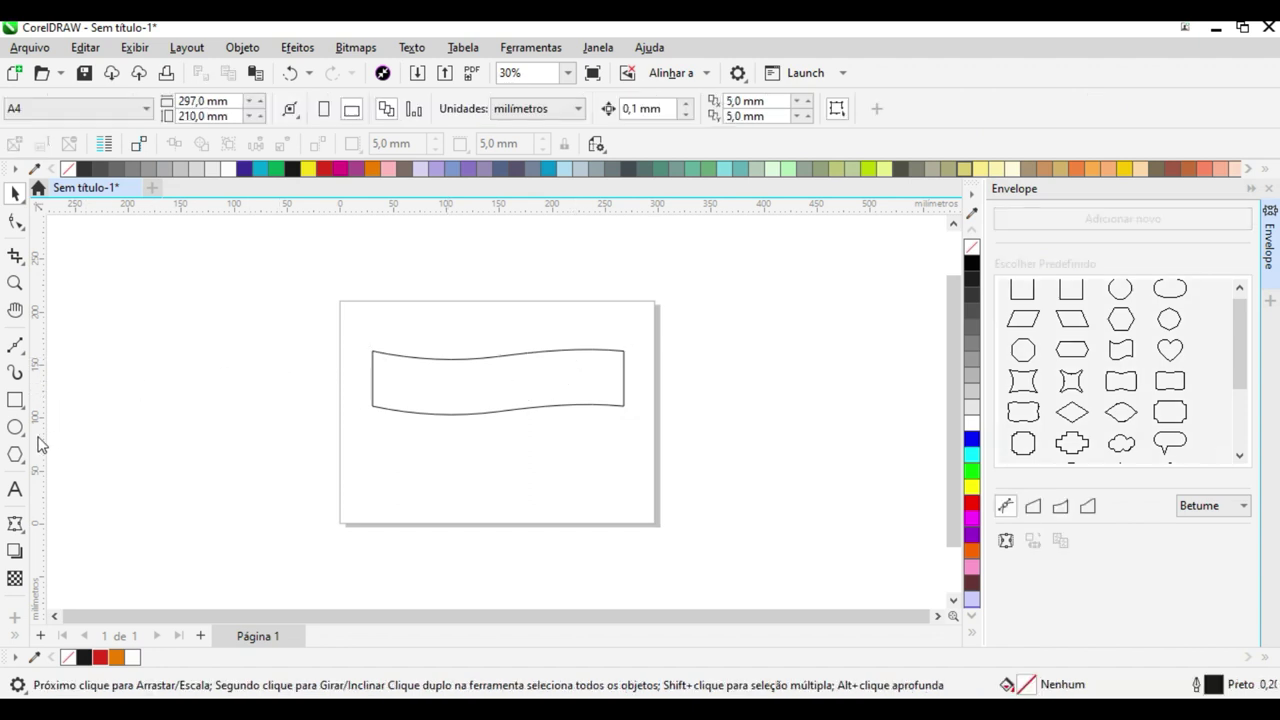
# - Add the artistic text "comunidadeweb" below the wavy shape and enlarge it to about 252 mm wide
pyautogui.click(20, 490)
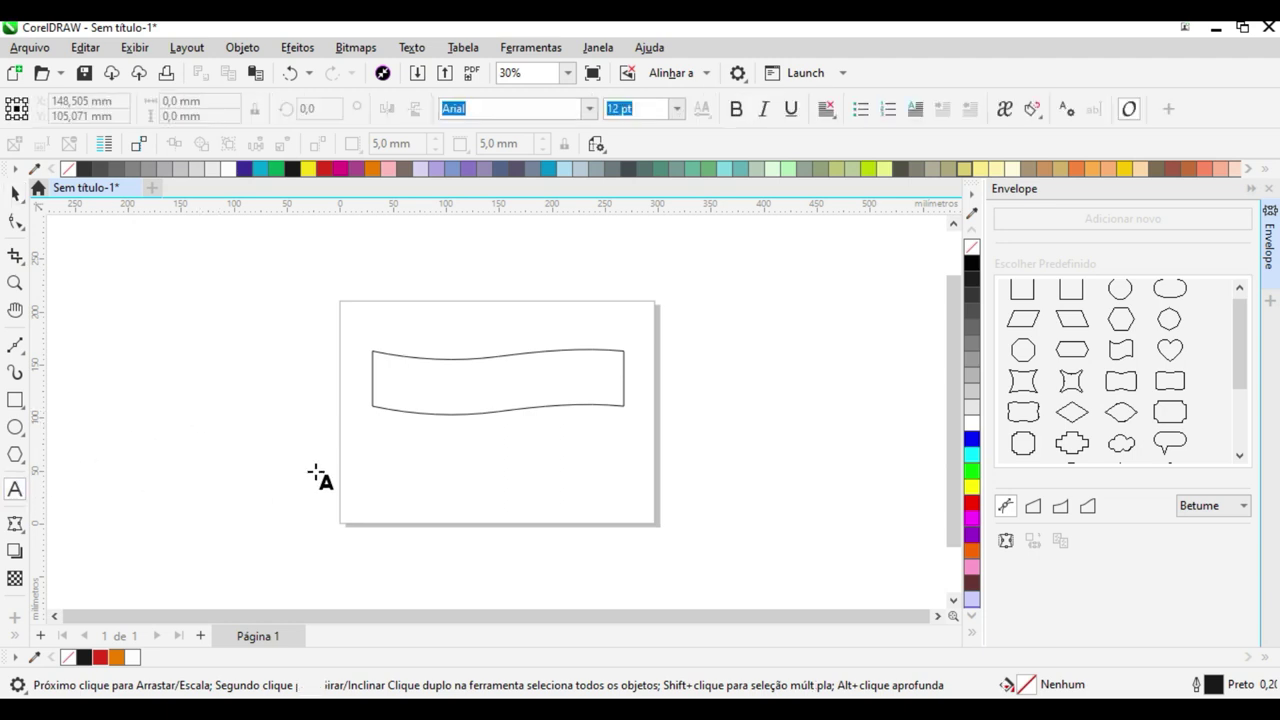
pyautogui.click(364, 478)
pyautogui.write('amu')
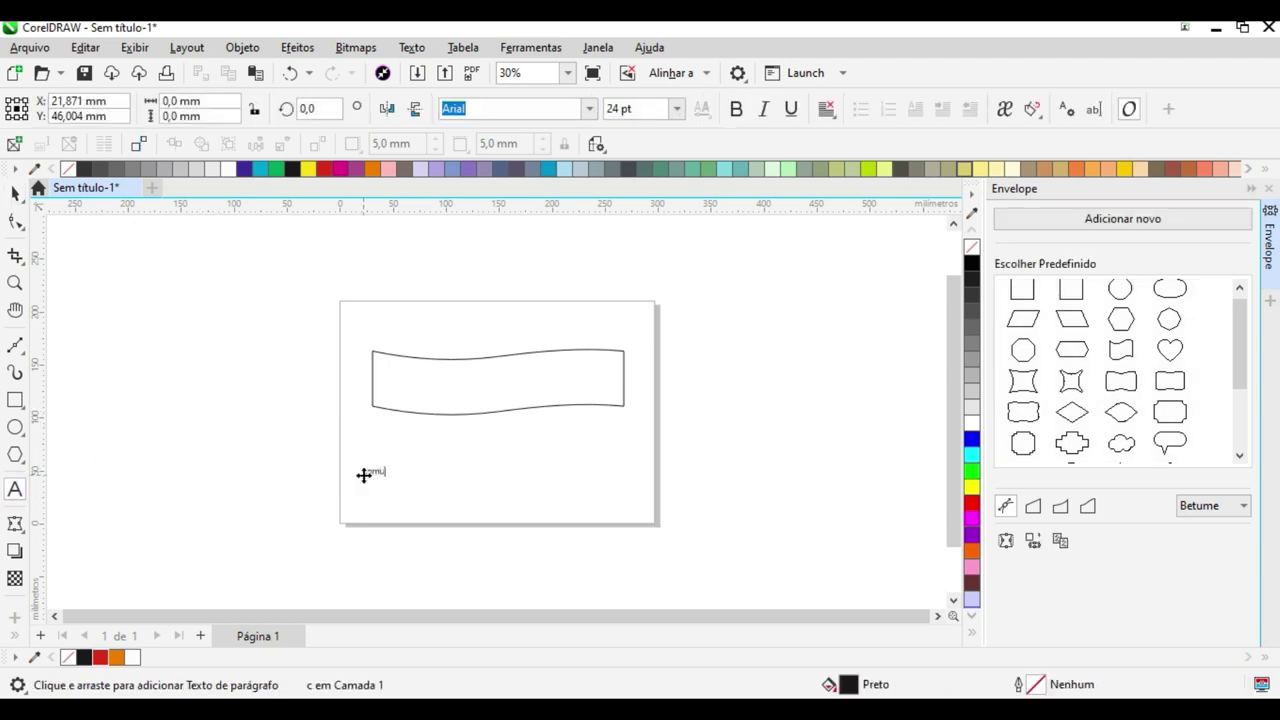
pyautogui.click(15, 193)
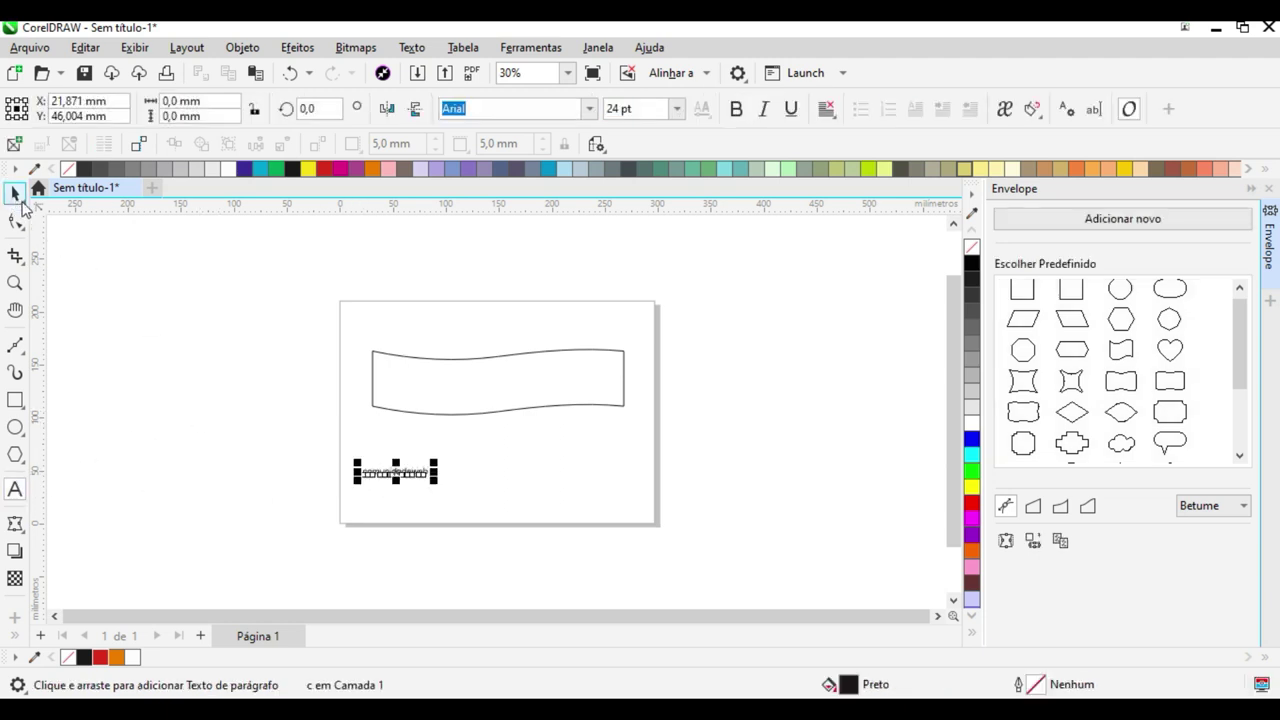
pyautogui.moveTo(436, 459); pyautogui.dragTo(623, 391)
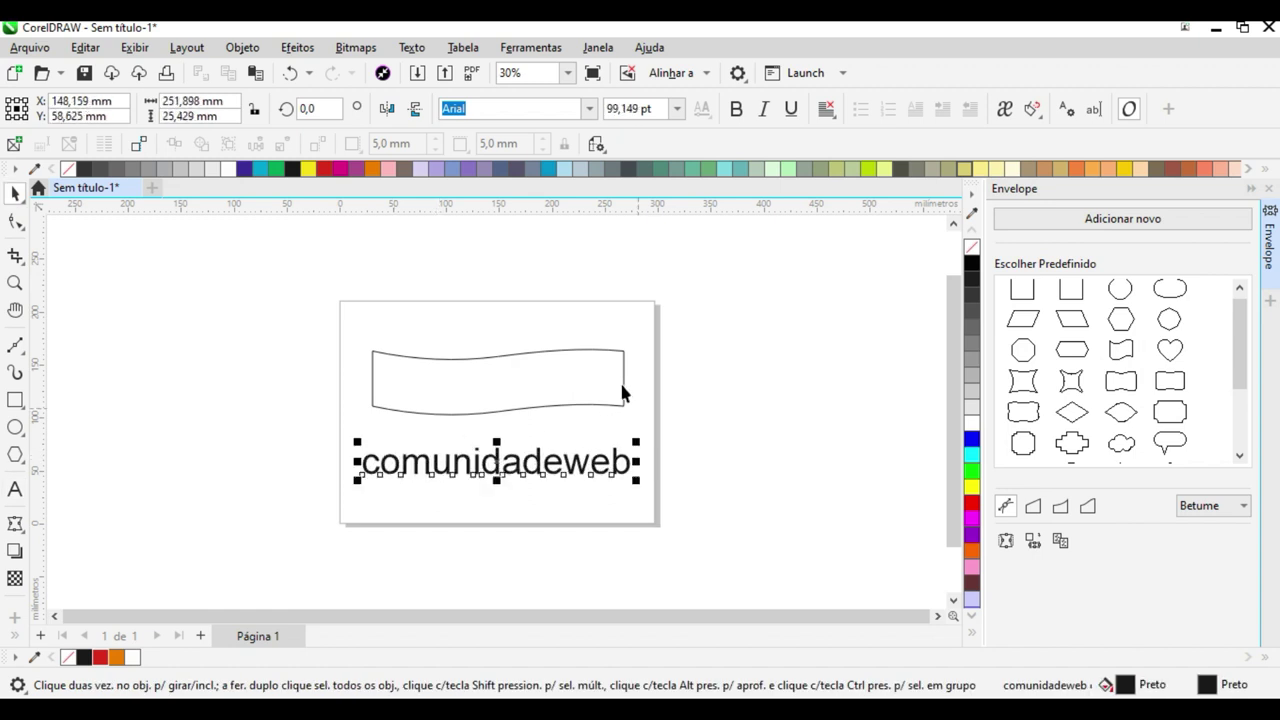
# - Set the "comunidadeweb" text's font to Baby Monsta and enlarge it to about 277 mm wide
pyautogui.click(590, 110)
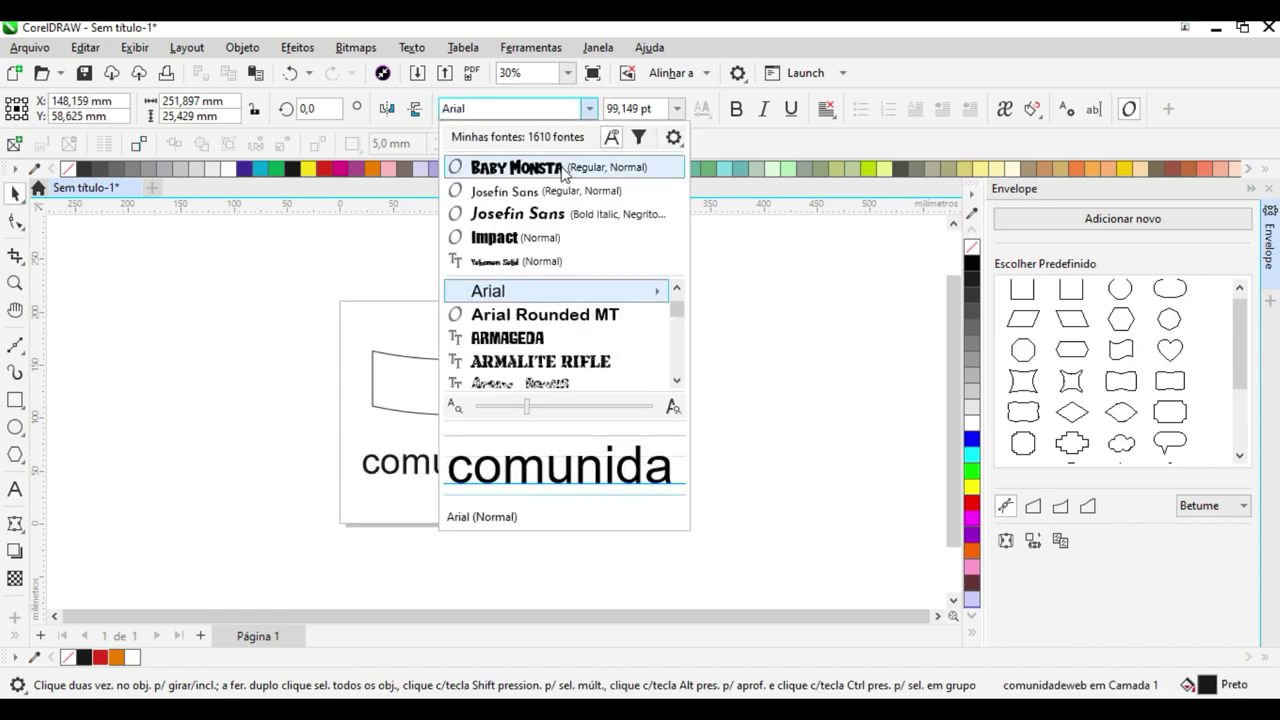
pyautogui.click(525, 166)
pyautogui.moveTo(583, 447)
pyautogui.mouseDown()
pyautogui.moveTo(651, 409)
pyautogui.moveTo(626, 394)
pyautogui.mouseUp()
# - Fill the wavy shape with orange and remove its outline
pyautogui.click(624, 394)
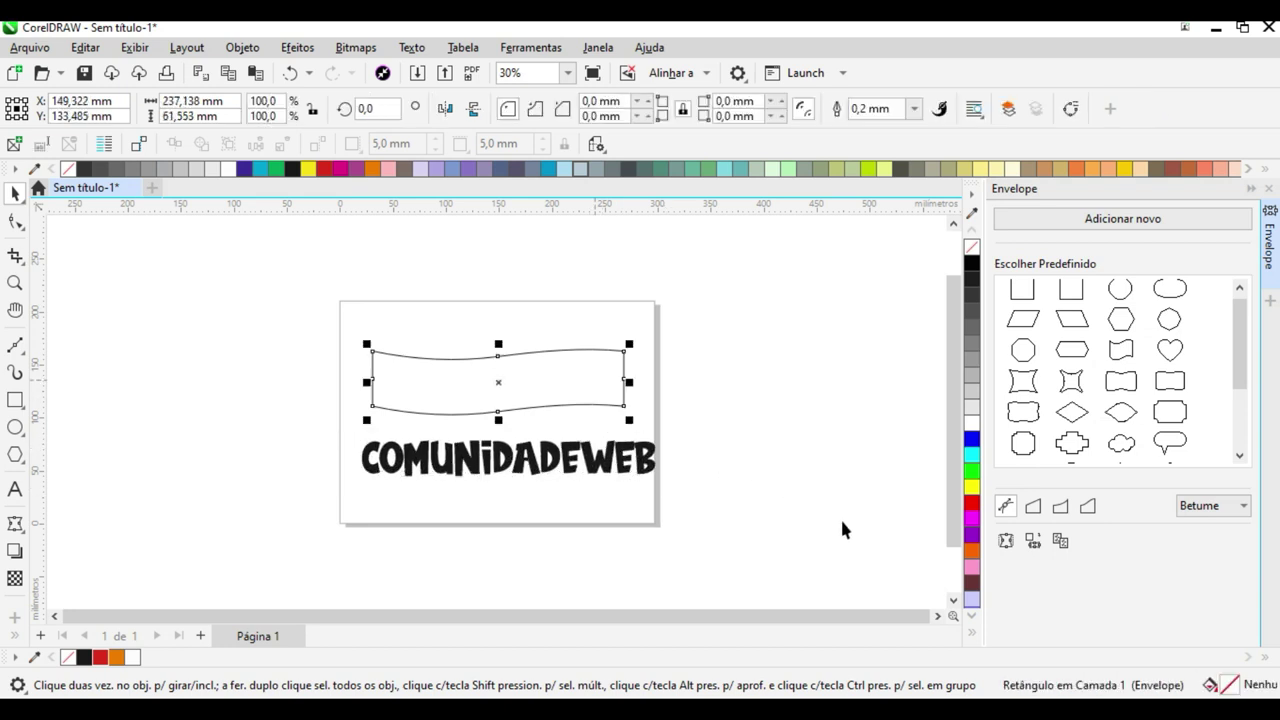
pyautogui.click(971, 551)
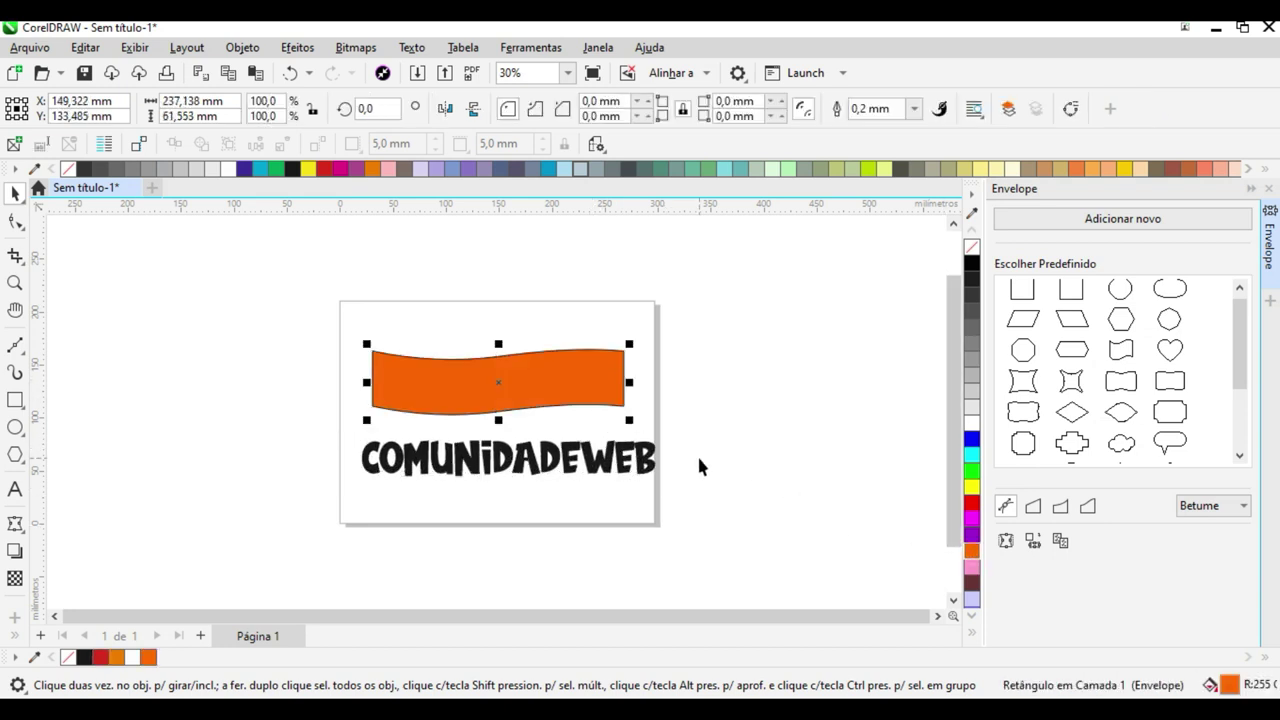
pyautogui.rightClick(68, 657)
pyautogui.click(160, 483)
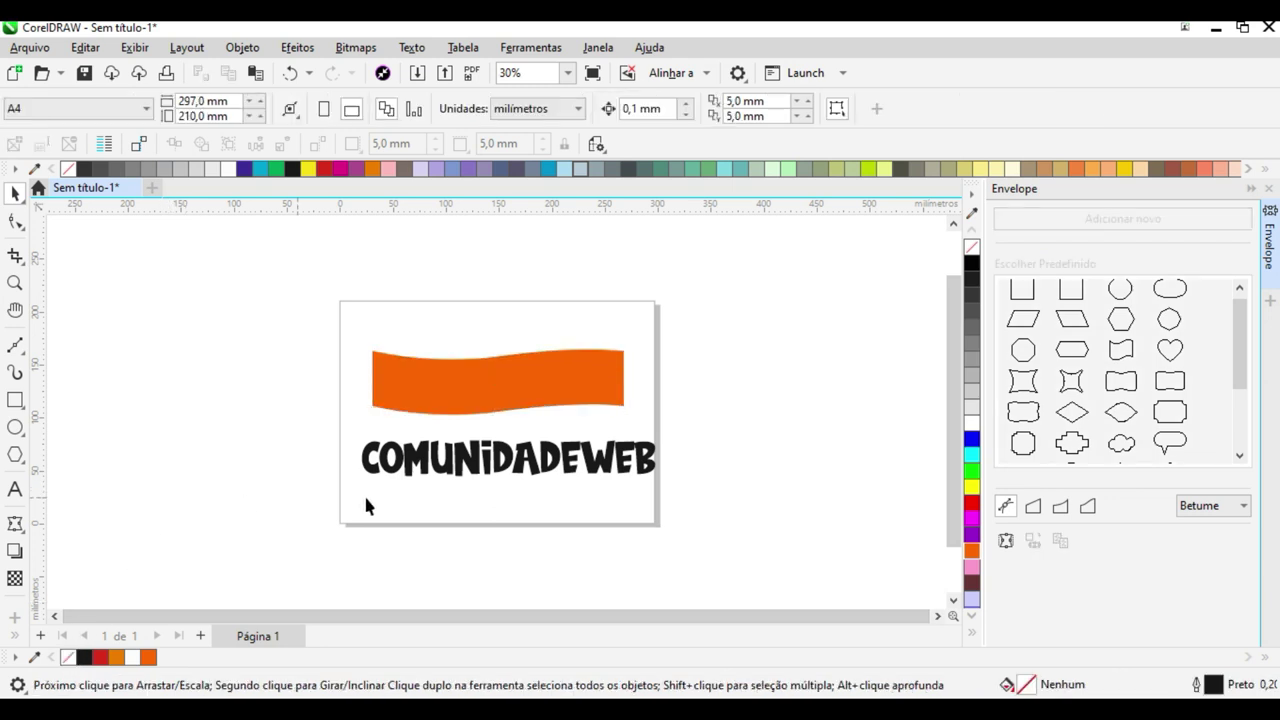
# - Reposition the "comunidadeweb" text roughly centered beneath the orange banner
pyautogui.click(537, 470)
pyautogui.moveTo(536, 472); pyautogui.dragTo(535, 481)
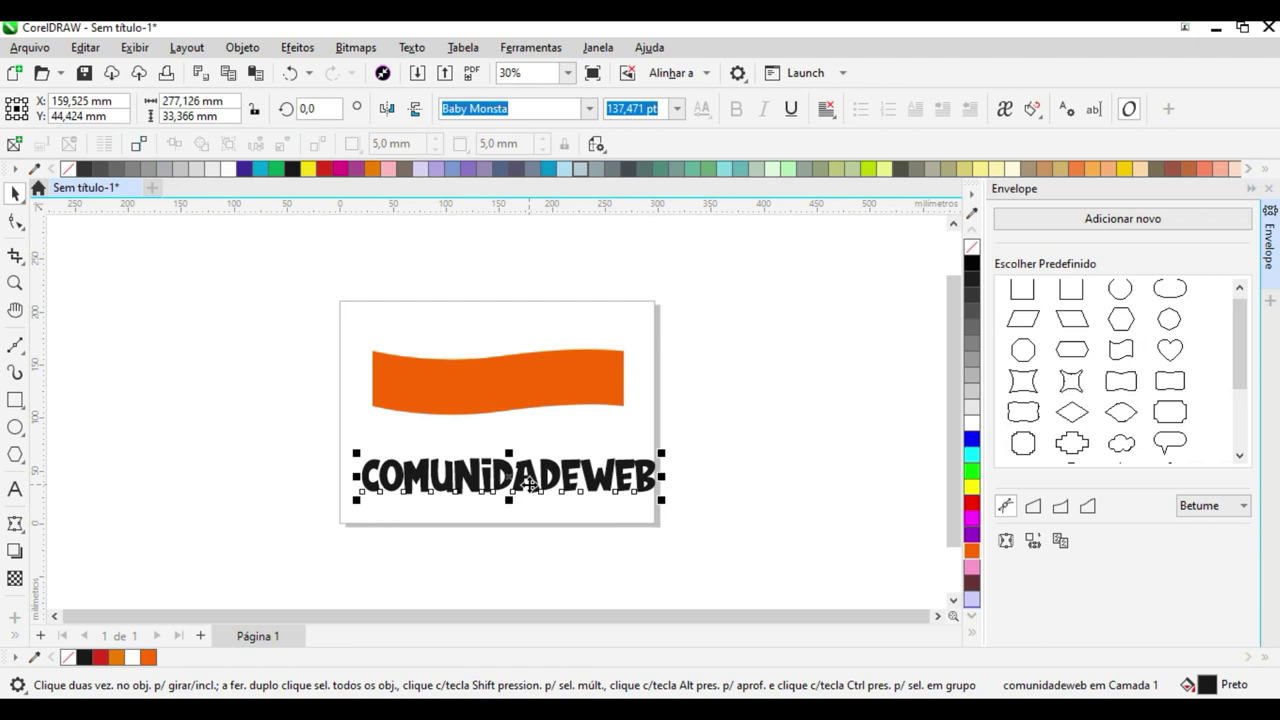
pyautogui.moveTo(527, 482)
pyautogui.mouseDown()
pyautogui.moveTo(513, 384)
pyautogui.moveTo(526, 489)
pyautogui.moveTo(521, 478)
pyautogui.mouseUp()
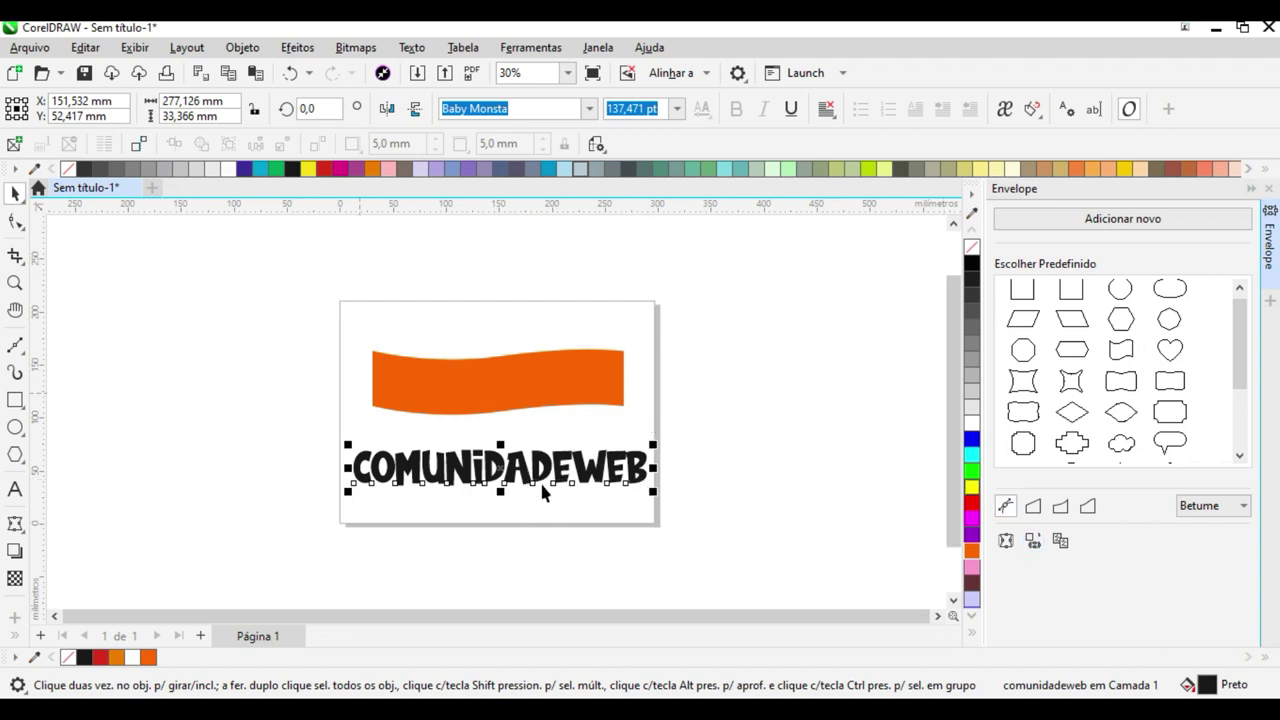
# - Try shaping the text below the banner with an envelope created from the orange banner, and undo it
pyautogui.click(1032, 545)
pyautogui.click(483, 402)
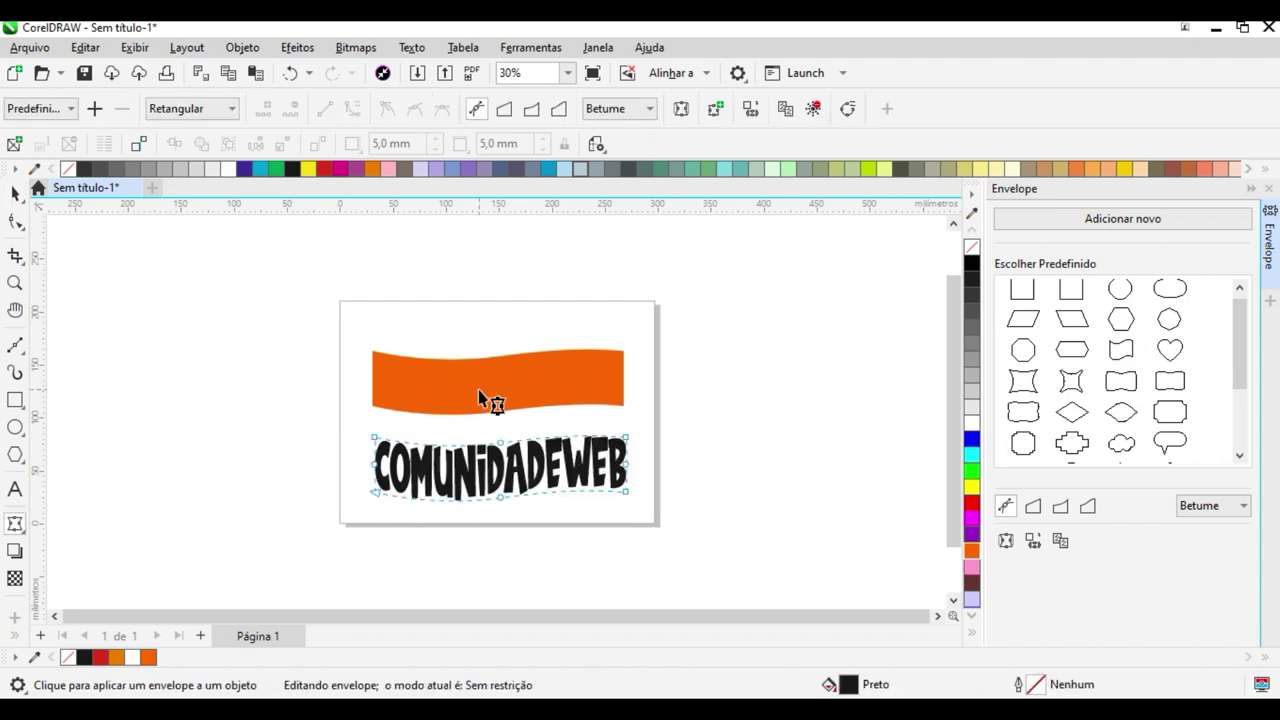
pyautogui.click(14, 193)
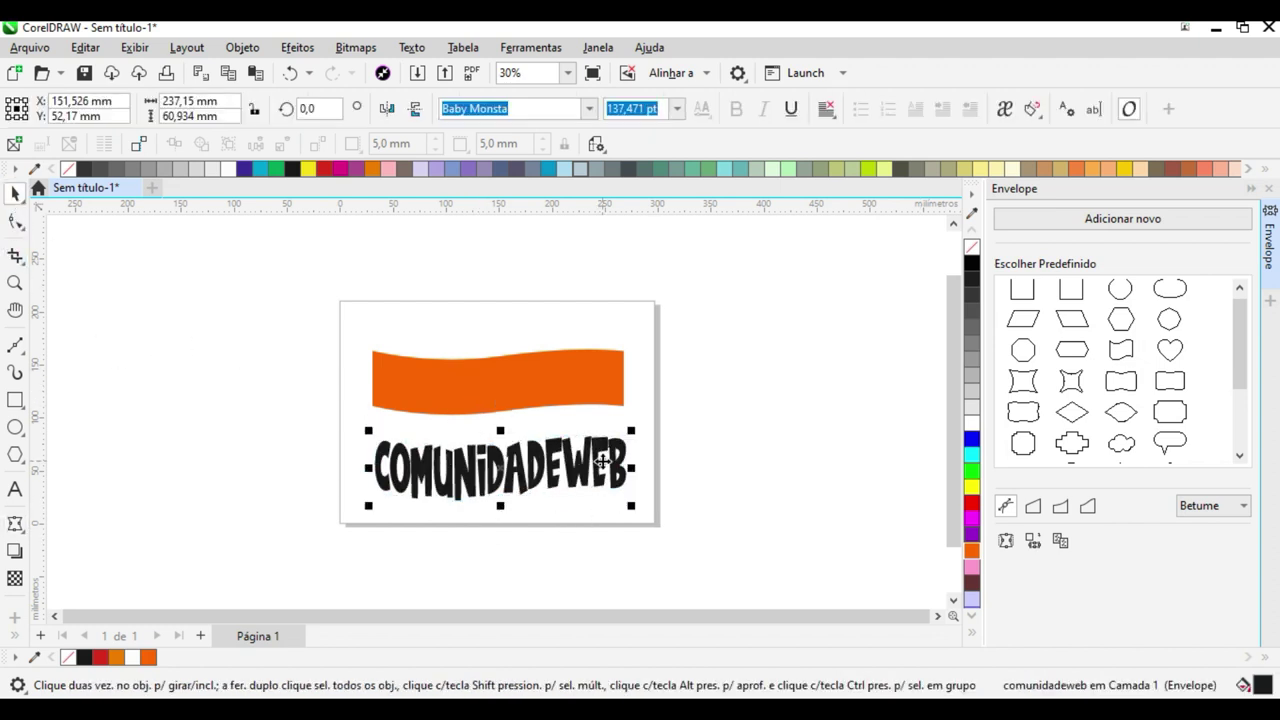
pyautogui.hotkey('ctrl', 'z')
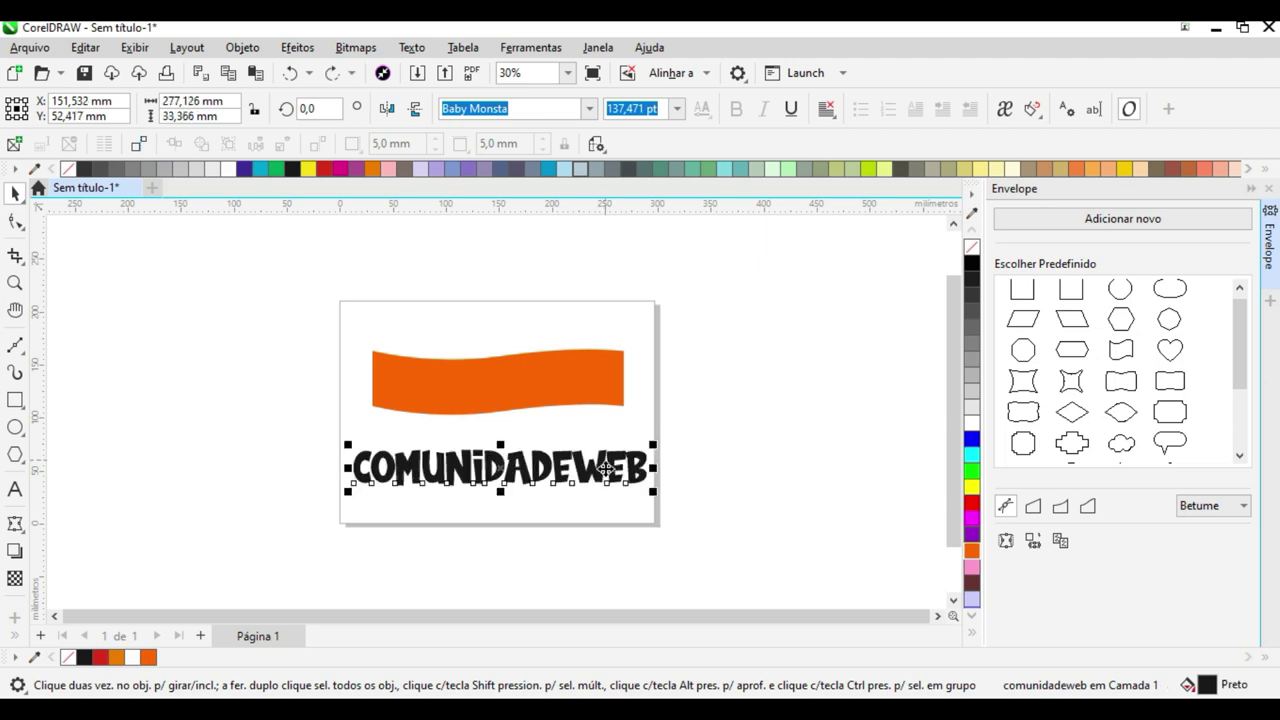
# - Move the text onto the orange banner and shape it with an envelope created from the banner
pyautogui.moveTo(583, 488); pyautogui.dragTo(587, 407)
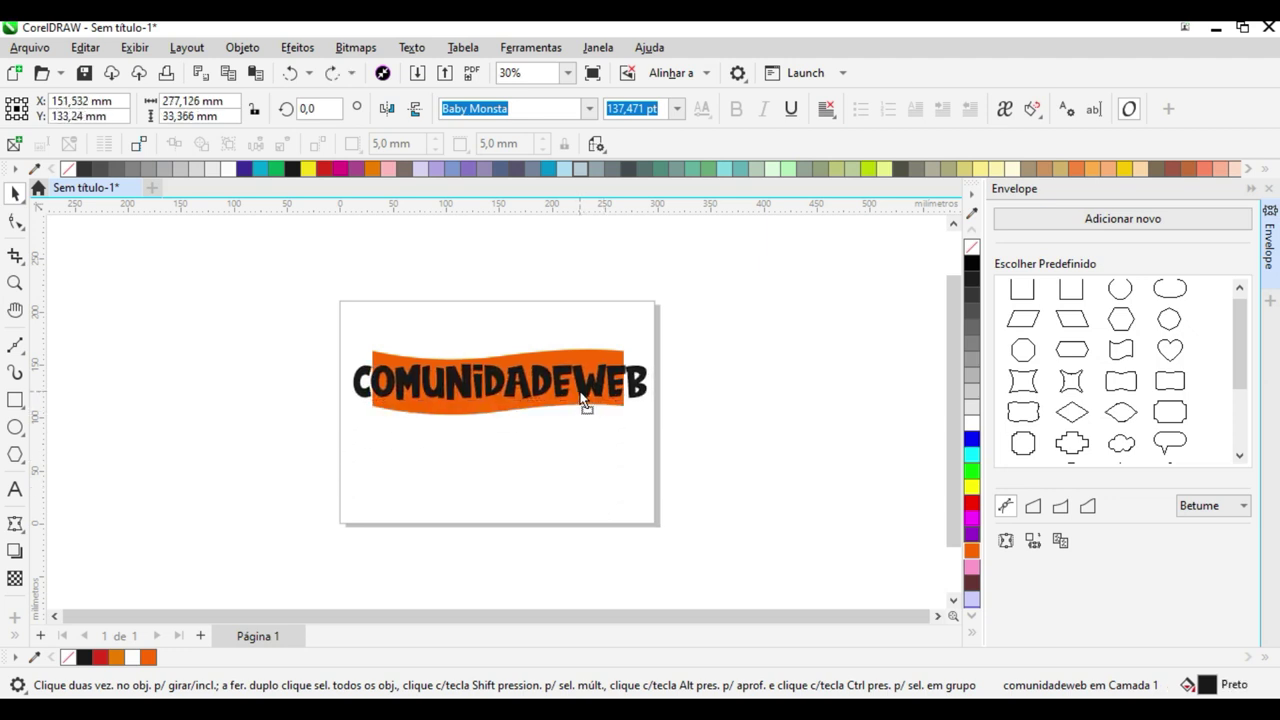
pyautogui.click(1034, 545)
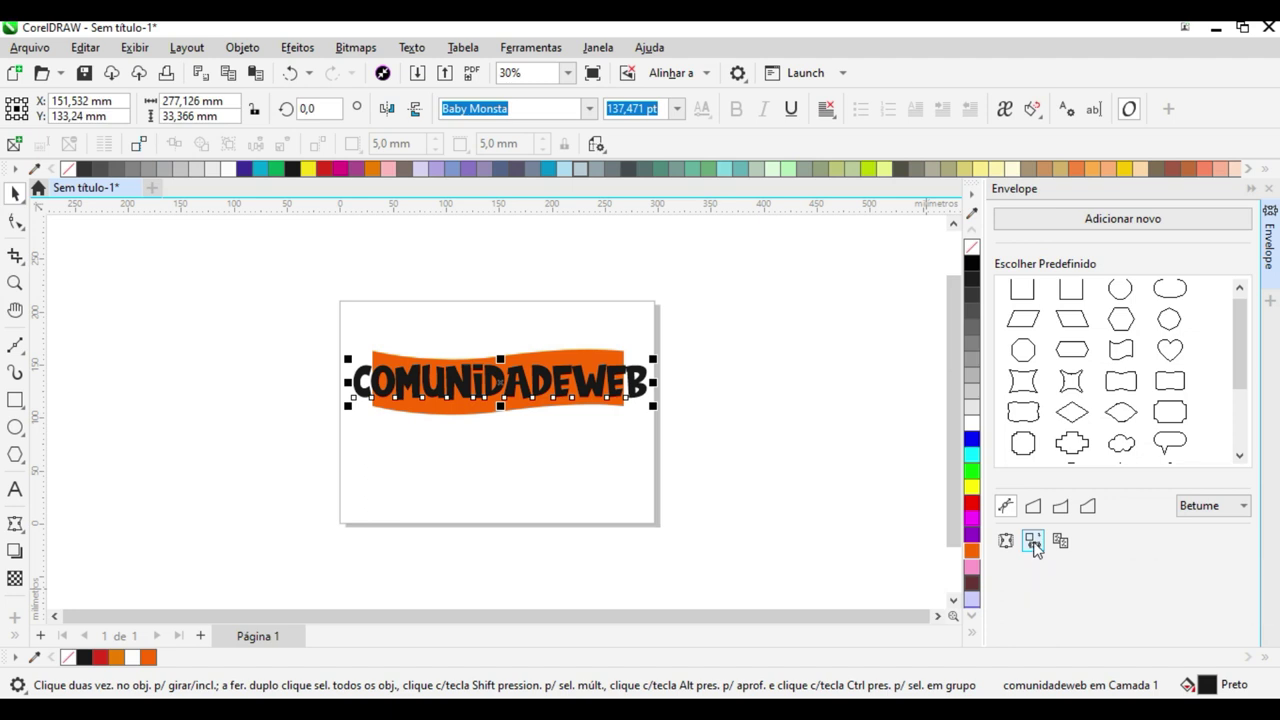
pyautogui.click(455, 411)
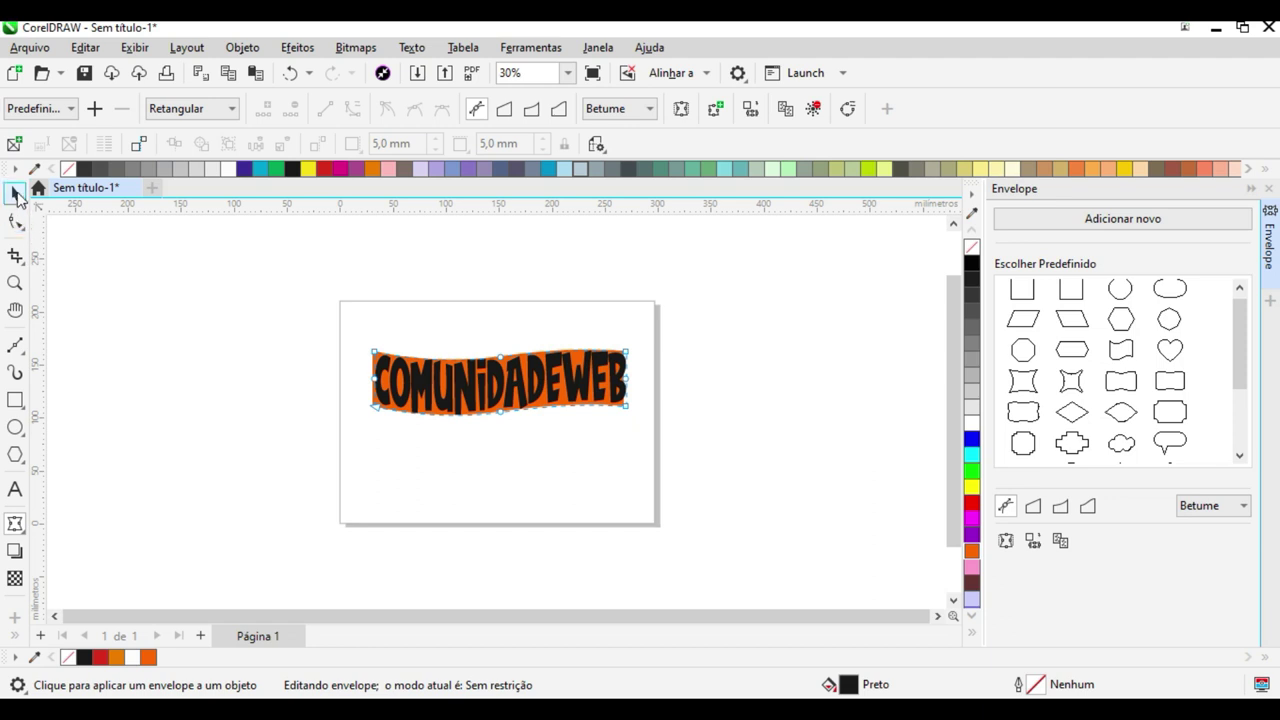
pyautogui.click(15, 193)
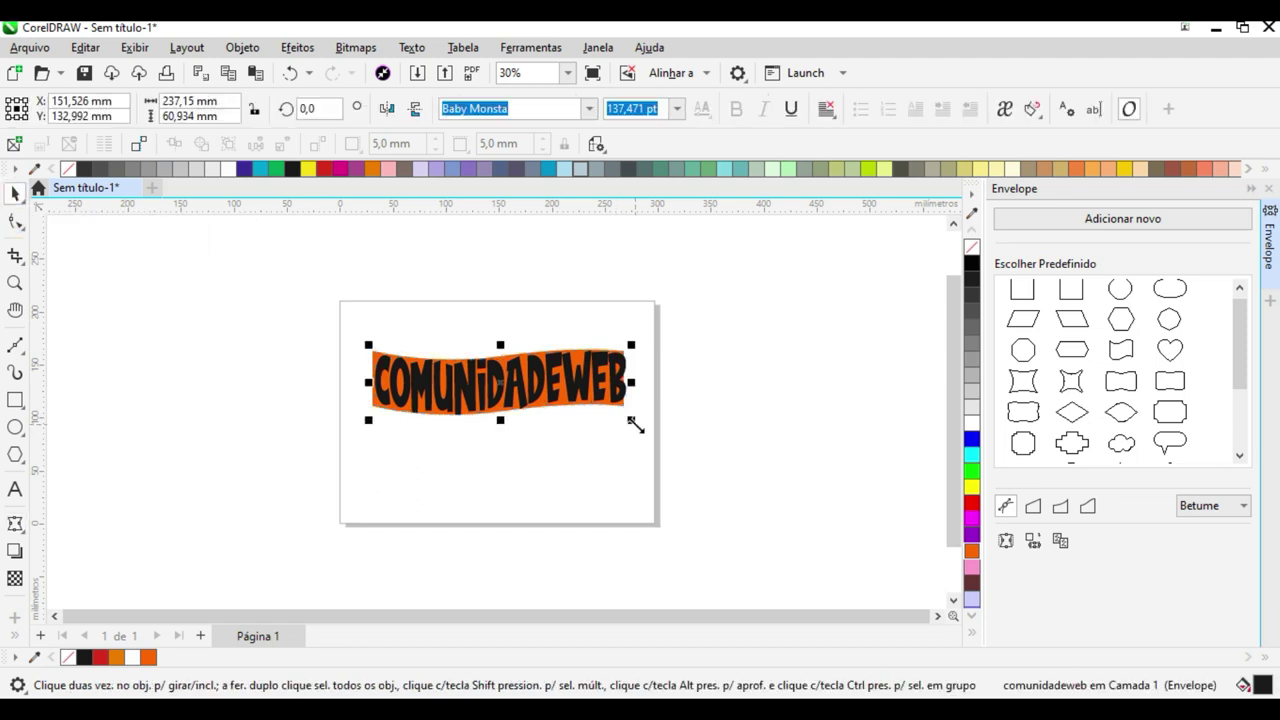
# - Shrink the curved text to about 193 mm wide inside the banner and fill it with white
pyautogui.moveTo(634, 423)
pyautogui.mouseDown()
pyautogui.moveTo(607, 418)
pyautogui.moveTo(630, 421)
pyautogui.mouseUp()
pyautogui.click(691, 424)
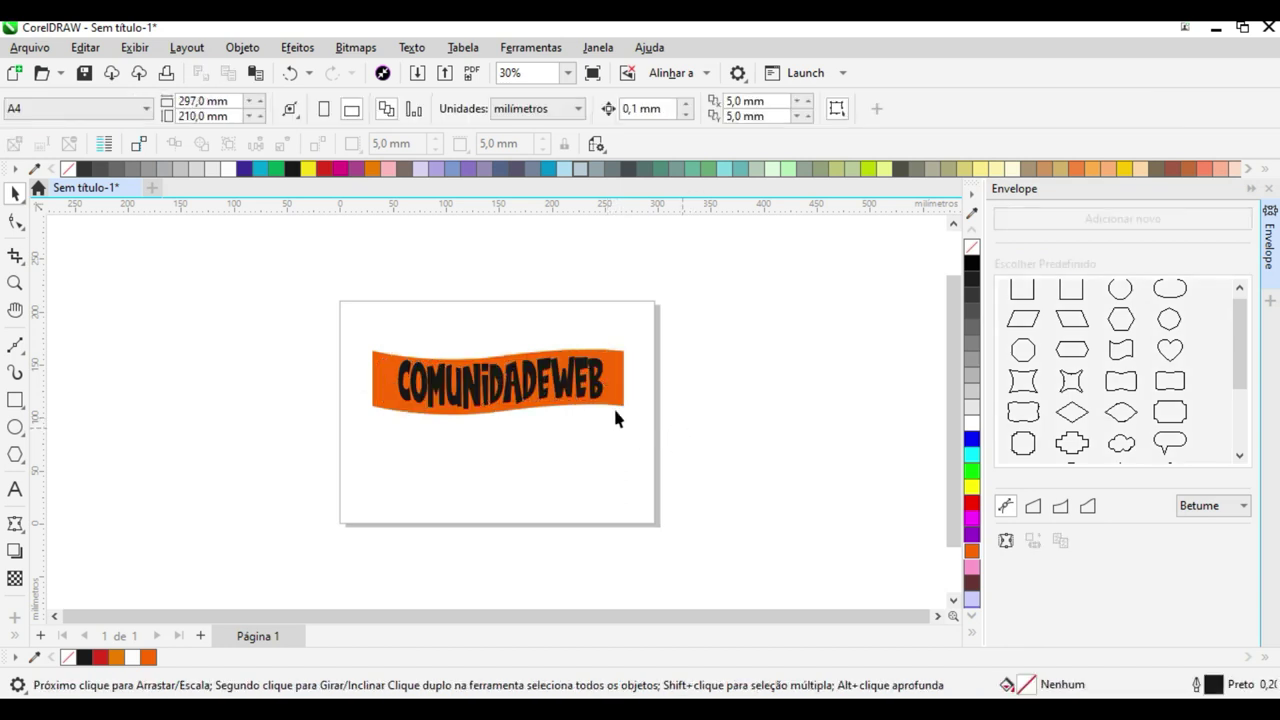
pyautogui.click(562, 380)
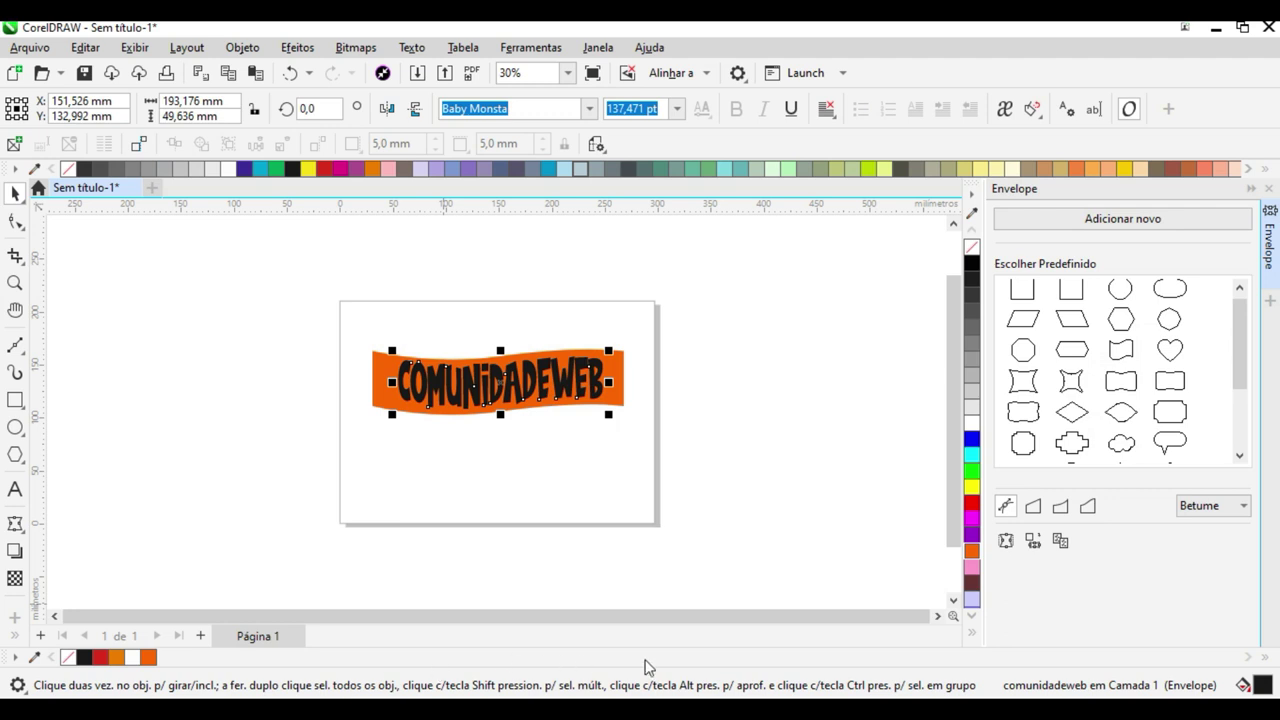
pyautogui.click(971, 421)
pyautogui.click(690, 512)
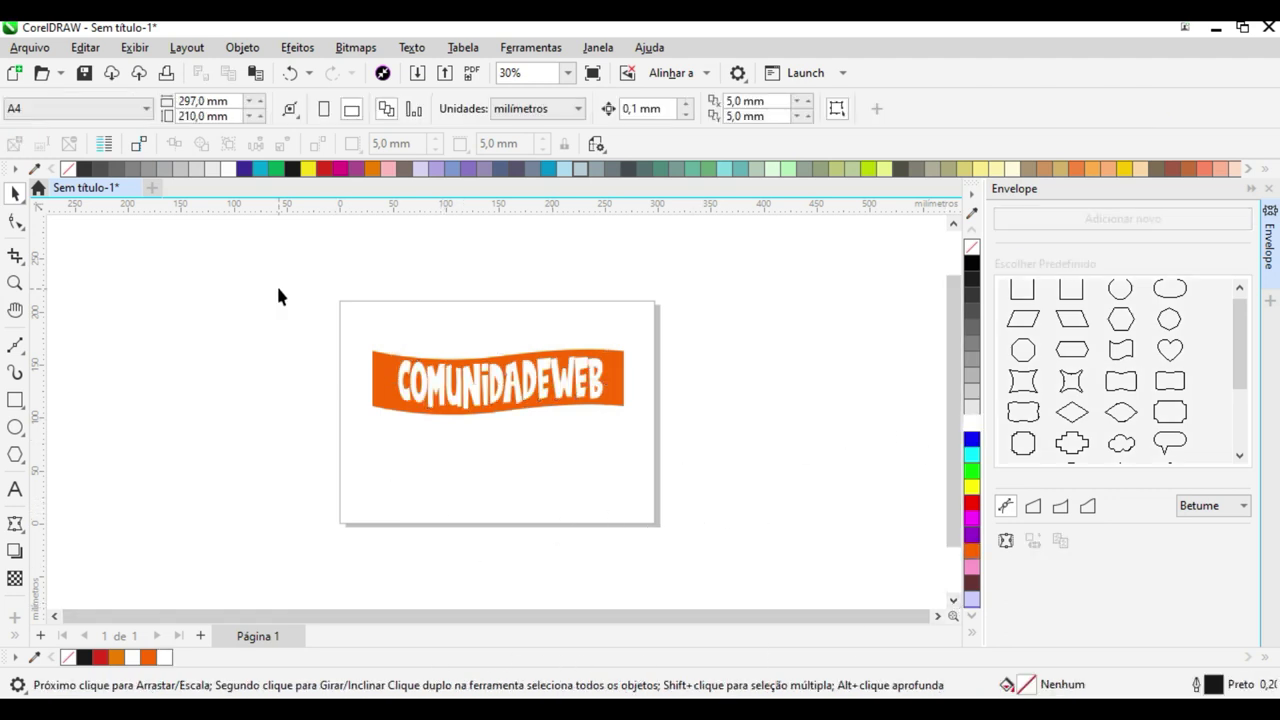
# - Move the banner and its text together off the page, beyond its upper-right corner
pyautogui.moveTo(769, 453); pyautogui.dragTo(769, 453)
pyautogui.moveTo(538, 398); pyautogui.dragTo(811, 276)
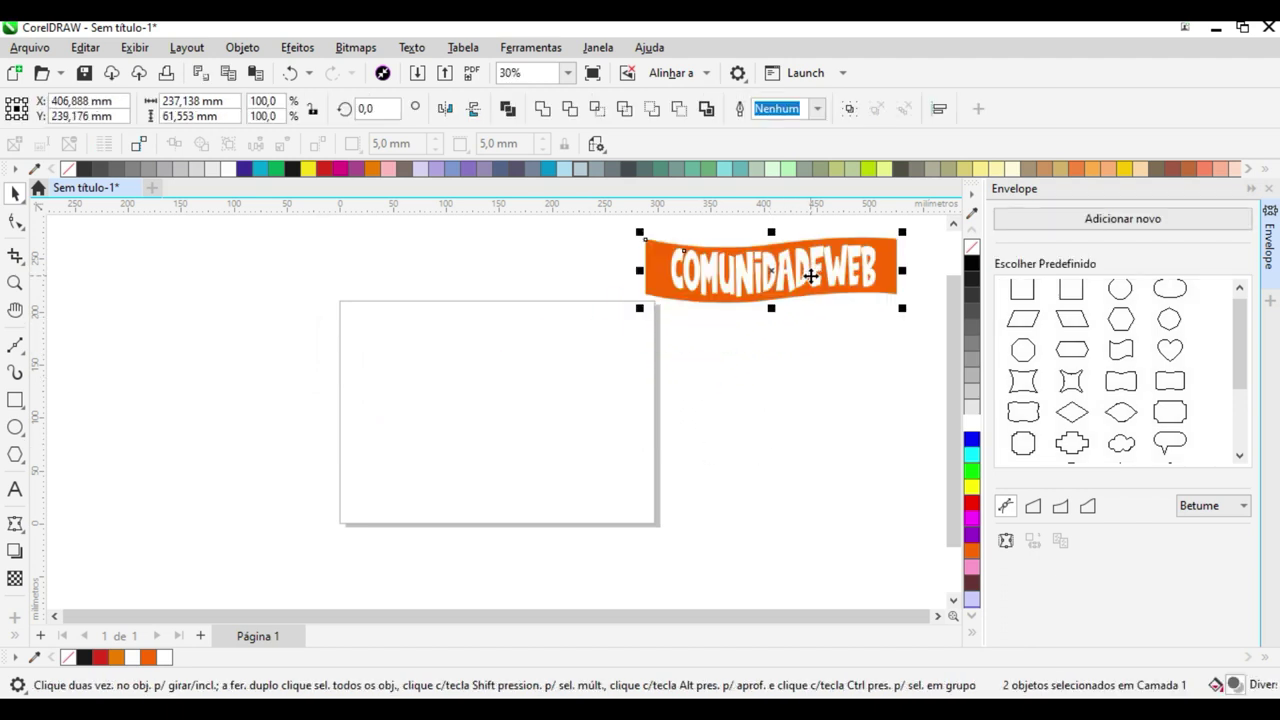
# - Place the heart outline, about 185 mm wide and 163 mm high, near the middle of the page
pyautogui.press('Tab')
pyautogui.moveTo(133, 393); pyautogui.dragTo(545, 402)
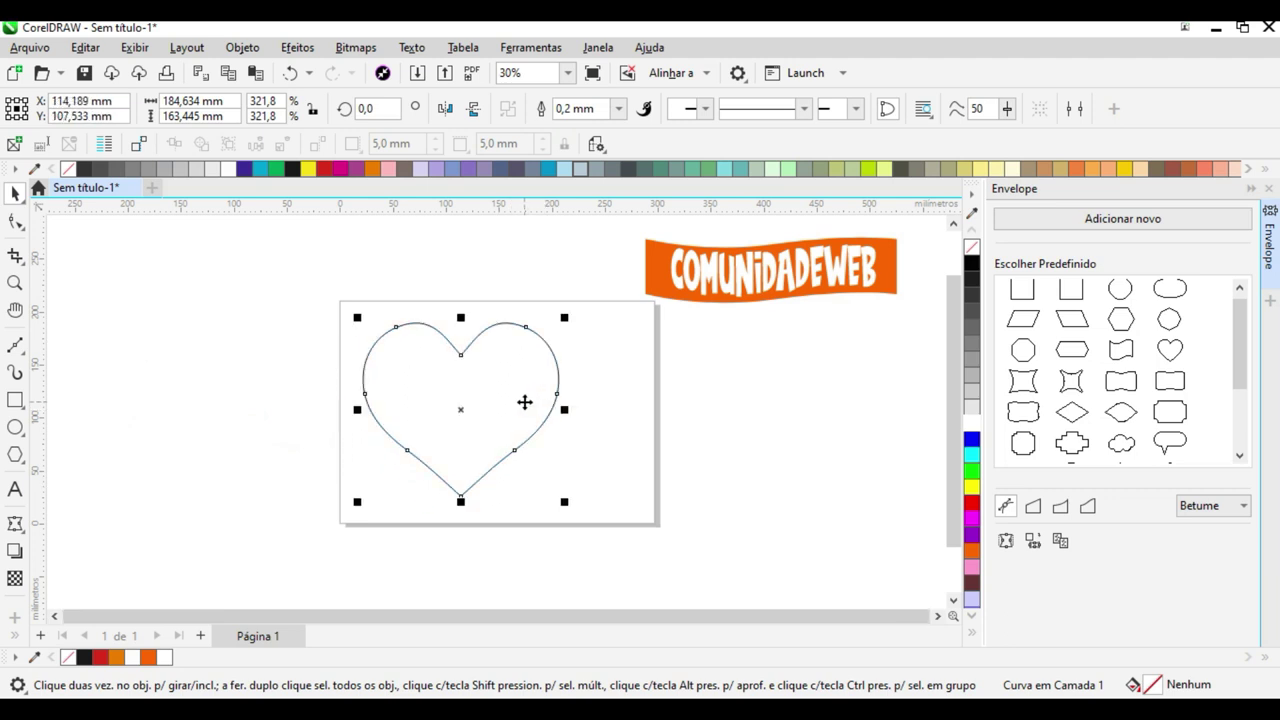
pyautogui.moveTo(525, 402)
pyautogui.mouseDown()
pyautogui.moveTo(509, 409)
pyautogui.moveTo(506, 397)
pyautogui.moveTo(540, 400)
pyautogui.mouseUp()
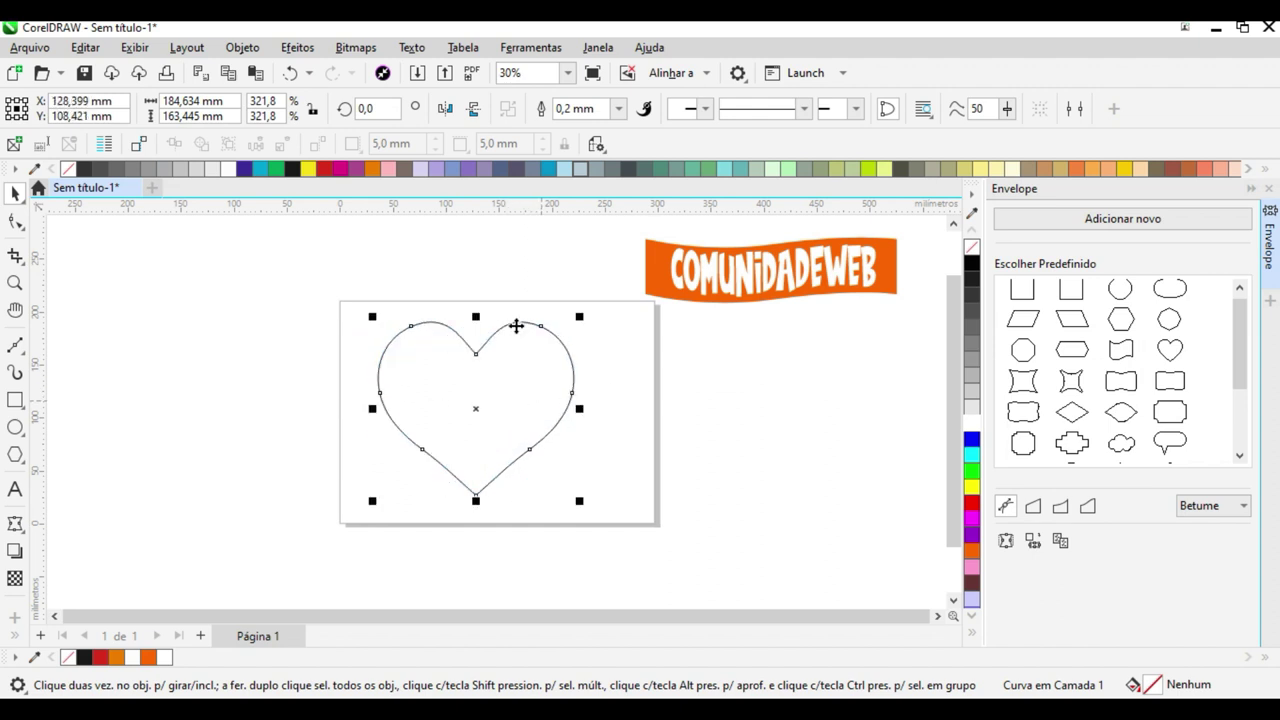
pyautogui.moveTo(525, 413)
pyautogui.mouseDown()
pyautogui.moveTo(511, 411)
pyautogui.moveTo(537, 423)
pyautogui.moveTo(535, 412)
pyautogui.mouseUp()
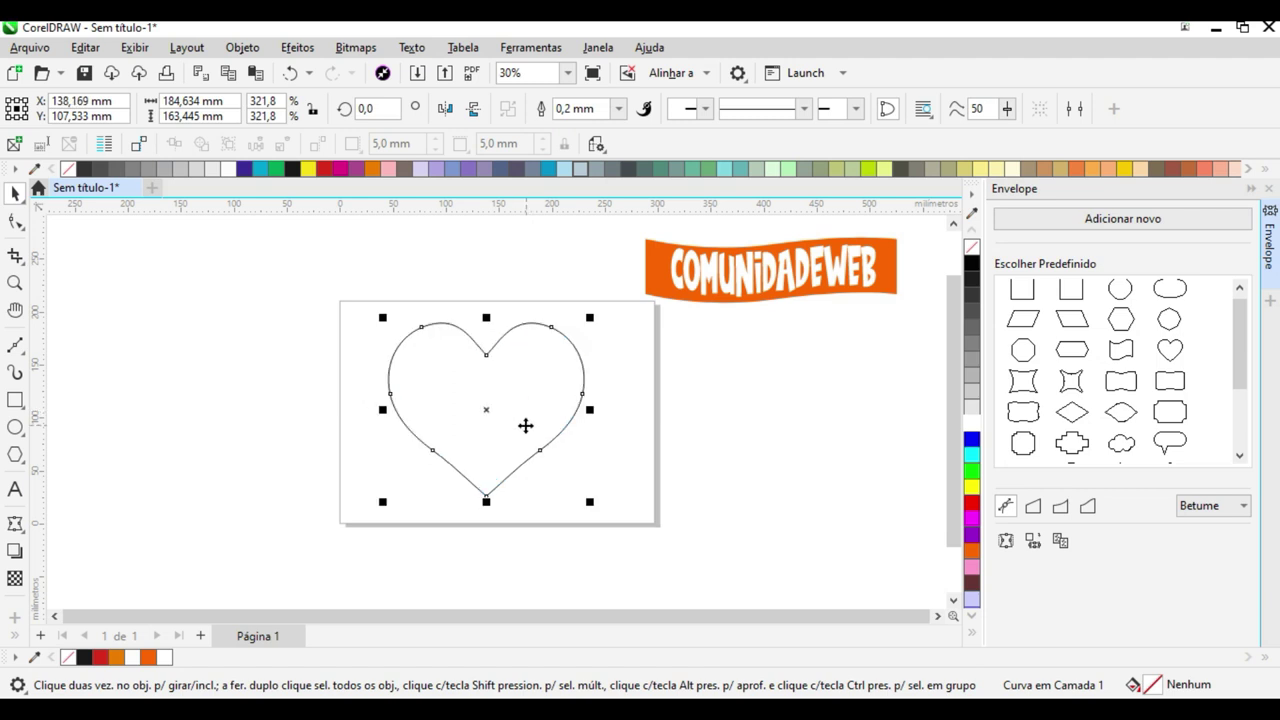
pyautogui.click(242, 444)
# - Add the artistic text "AMOR" below the heart and enlarge it to about 175 mm wide
pyautogui.click(15, 489)
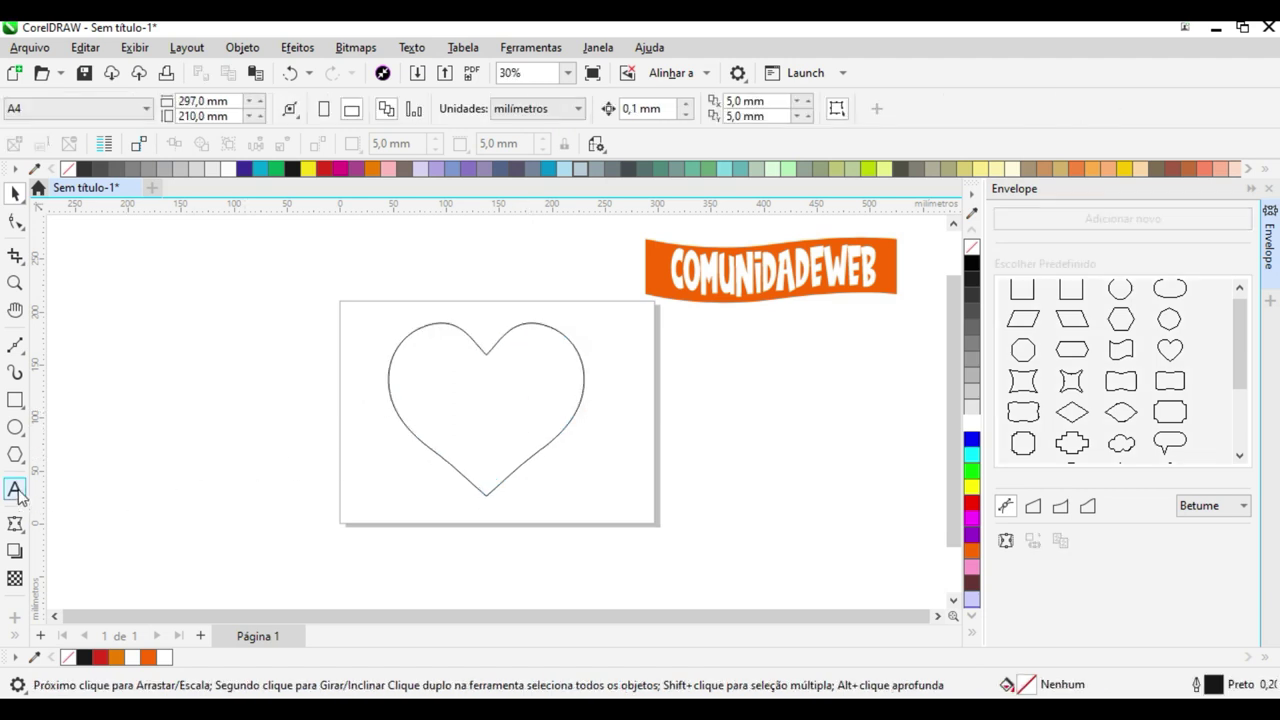
pyautogui.click(302, 551)
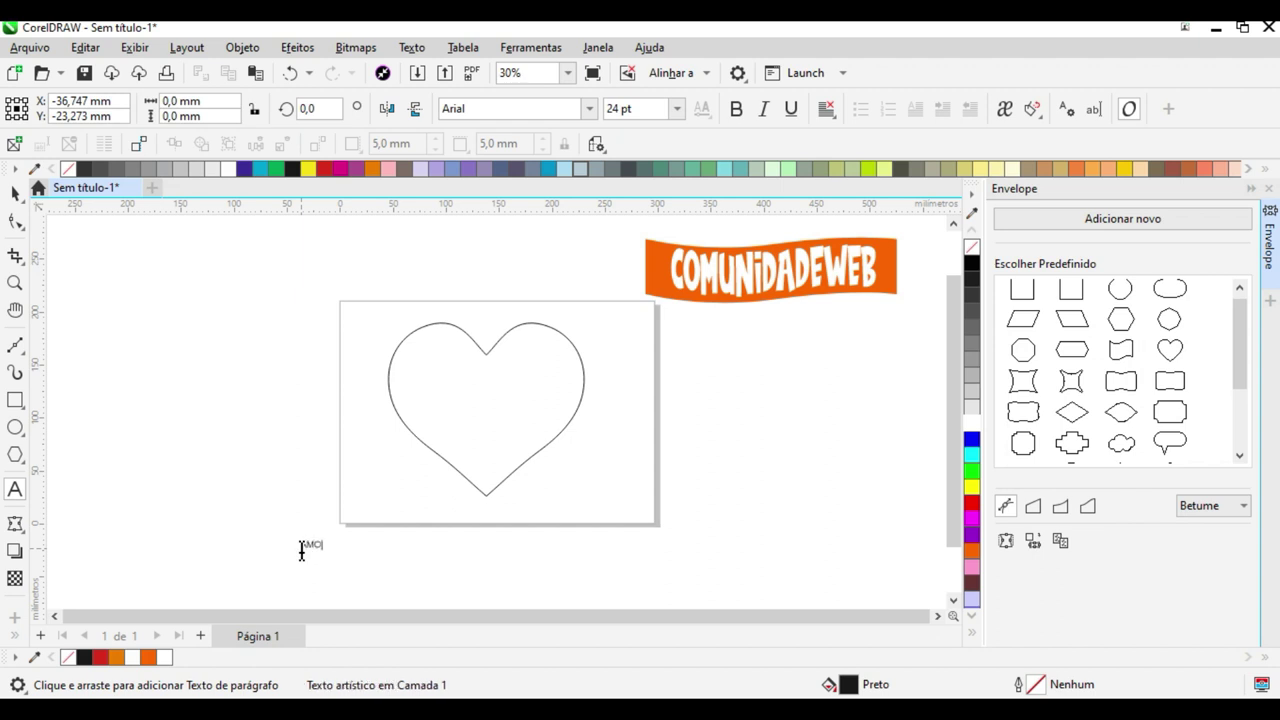
pyautogui.click(15, 192)
pyautogui.moveTo(336, 534); pyautogui.dragTo(492, 496)
# - Set the "AMOR" text in the Baby Monsta font, enlarge it to about 209 mm wide and place it under the heart
pyautogui.click(589, 108)
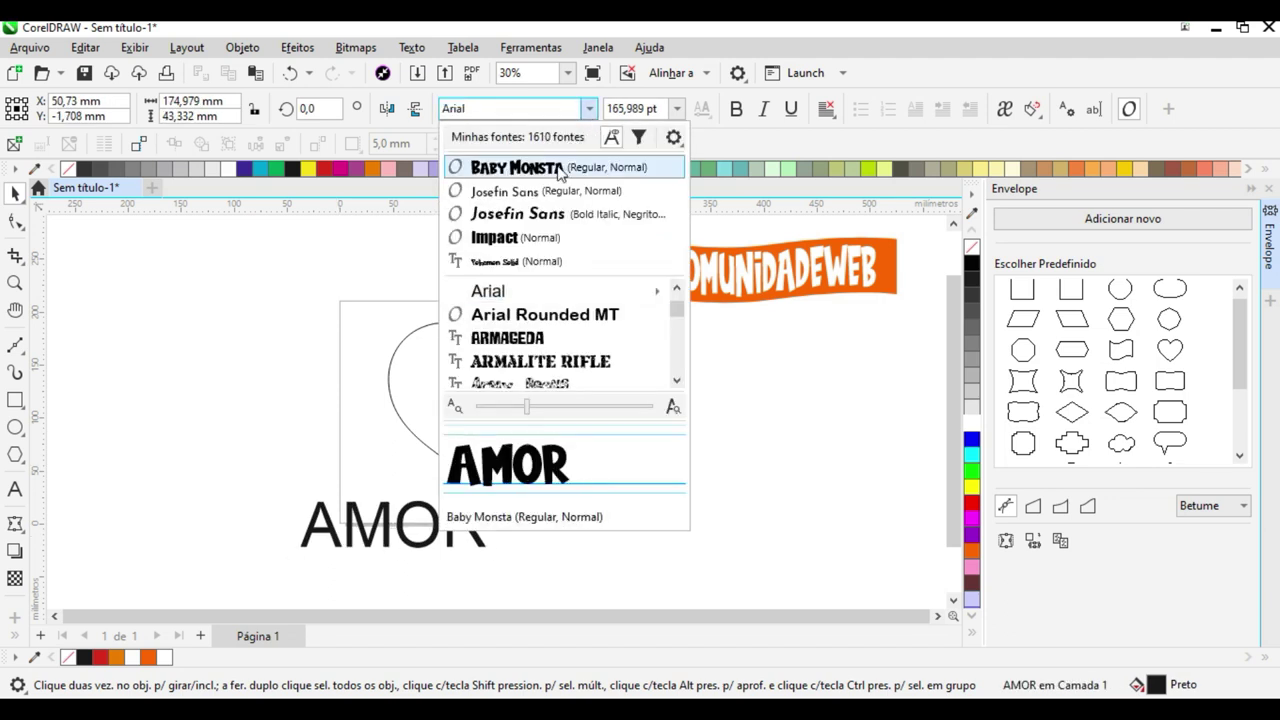
pyautogui.click(540, 166)
pyautogui.moveTo(453, 553); pyautogui.dragTo(531, 585)
pyautogui.moveTo(500, 543); pyautogui.dragTo(584, 540)
pyautogui.moveTo(497, 528); pyautogui.dragTo(510, 528)
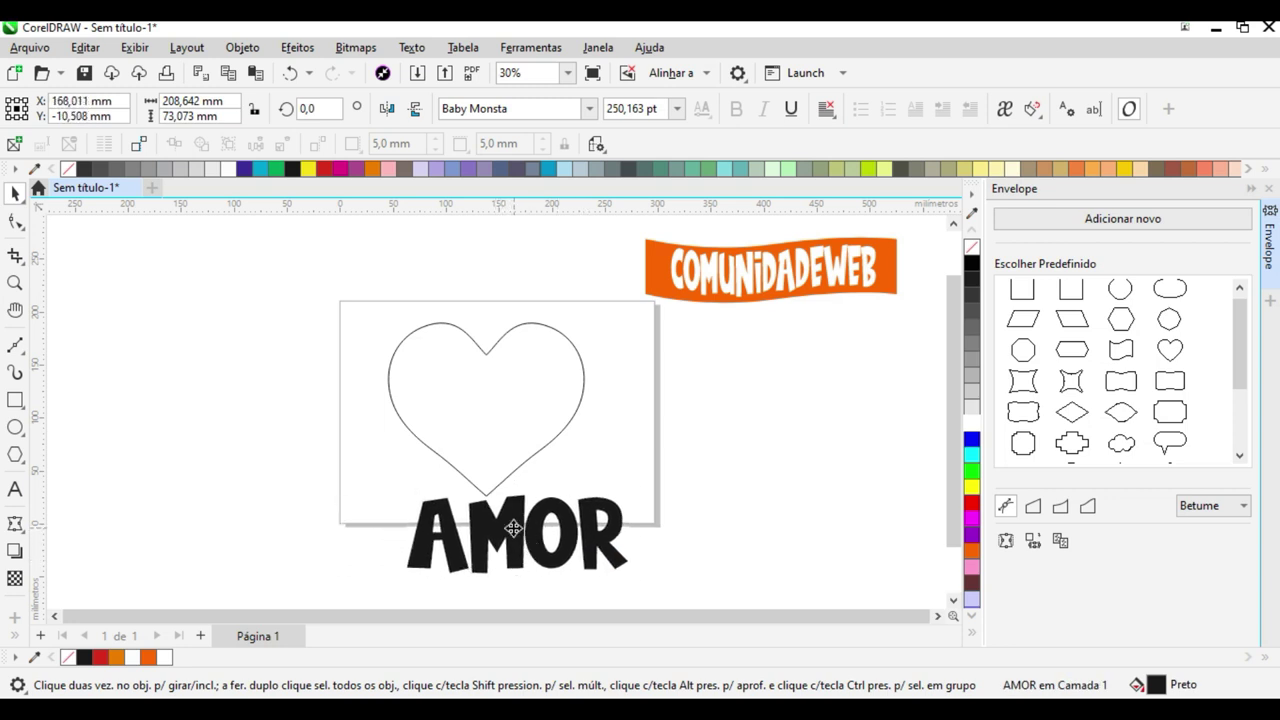
# - Try the Impact font on the "AMOR" text and undo the change
pyautogui.click(589, 108)
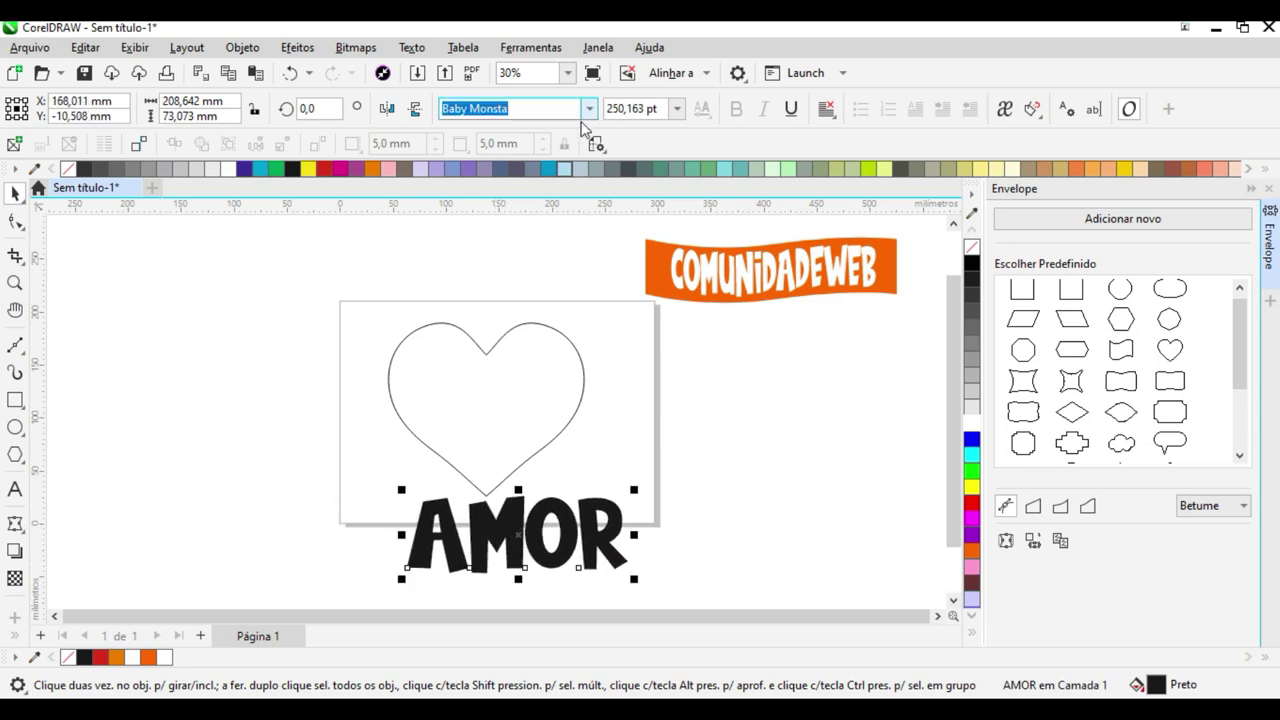
pyautogui.click(505, 240)
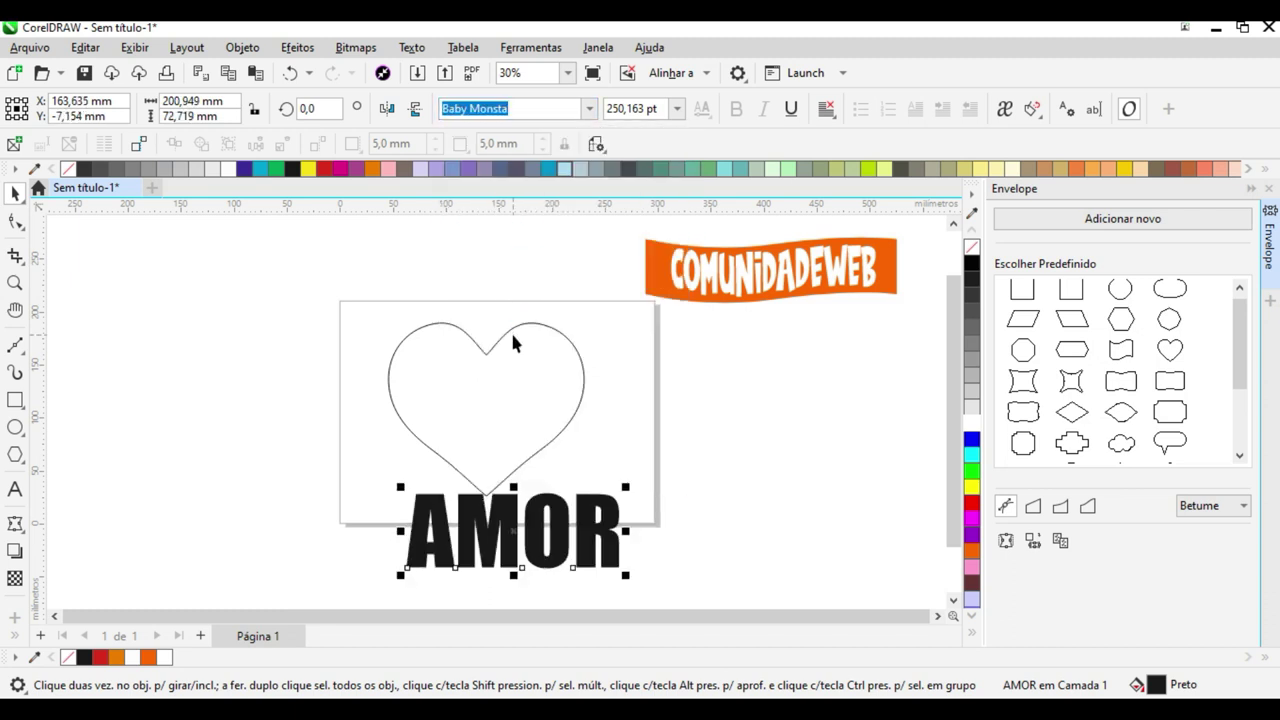
pyautogui.hotkey('ctrl', 'z')
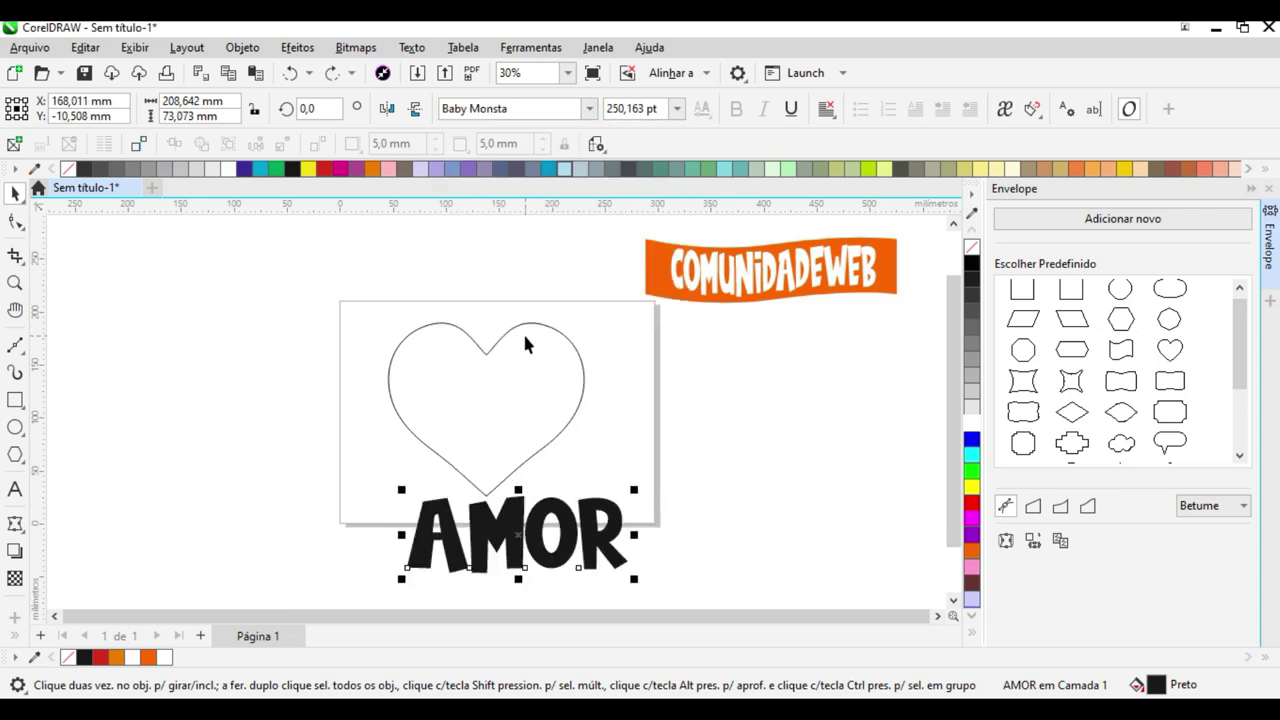
# - Reposition the "AMOR" text just below the heart's tip, at about X 156 mm and Y -16 mm
pyautogui.click(316, 456)
pyautogui.moveTo(496, 541); pyautogui.dragTo(473, 538)
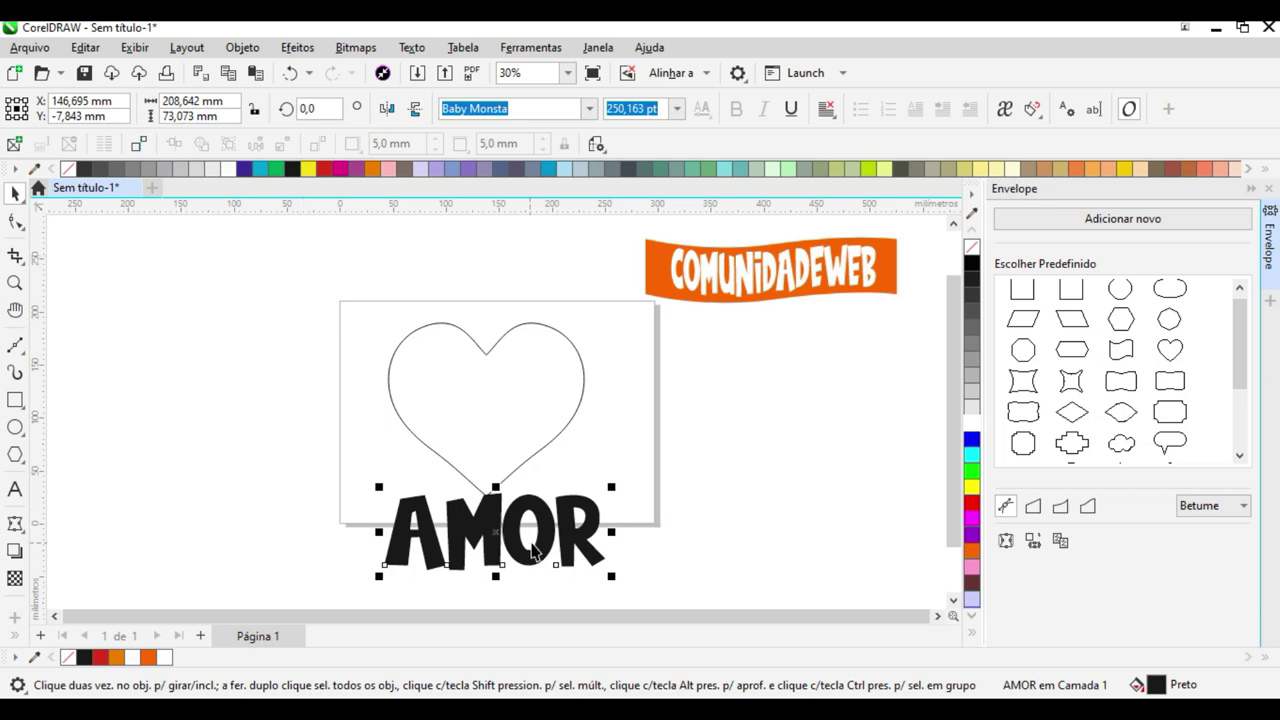
pyautogui.moveTo(549, 527); pyautogui.dragTo(558, 536)
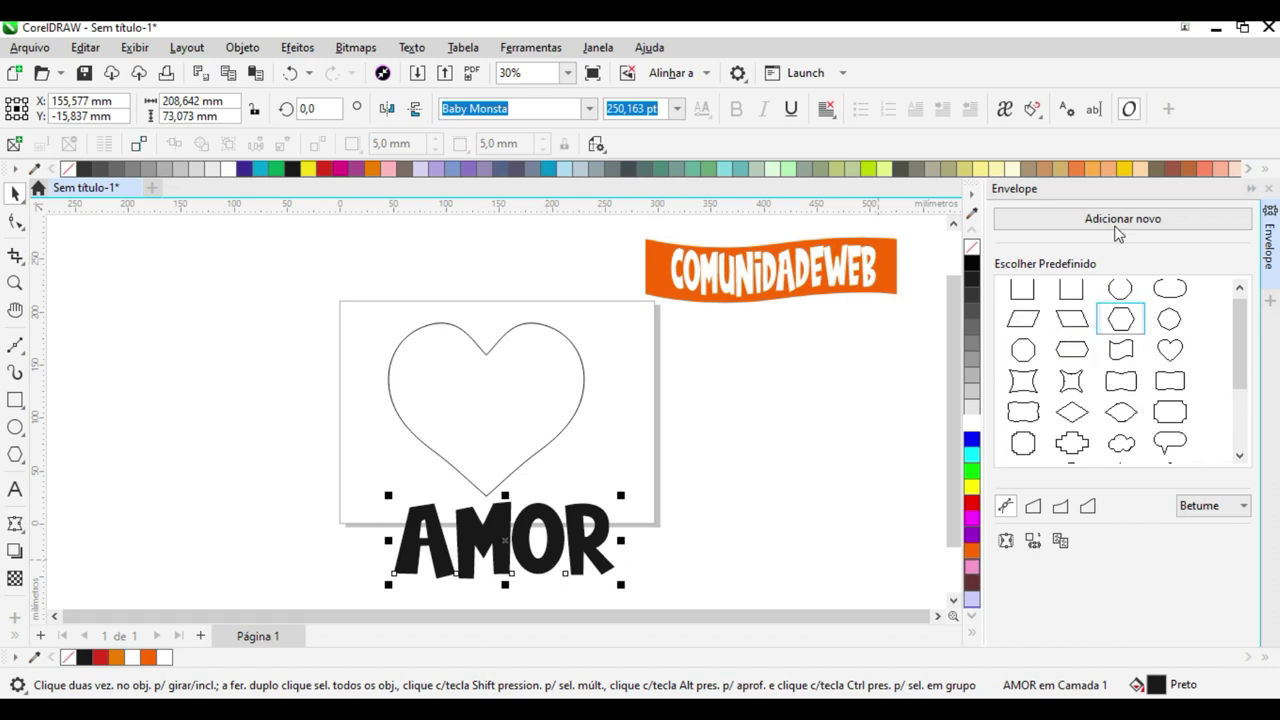
# - Try an envelope created from the heart outline on the black "AMOR" text and undo it
pyautogui.click(1033, 541)
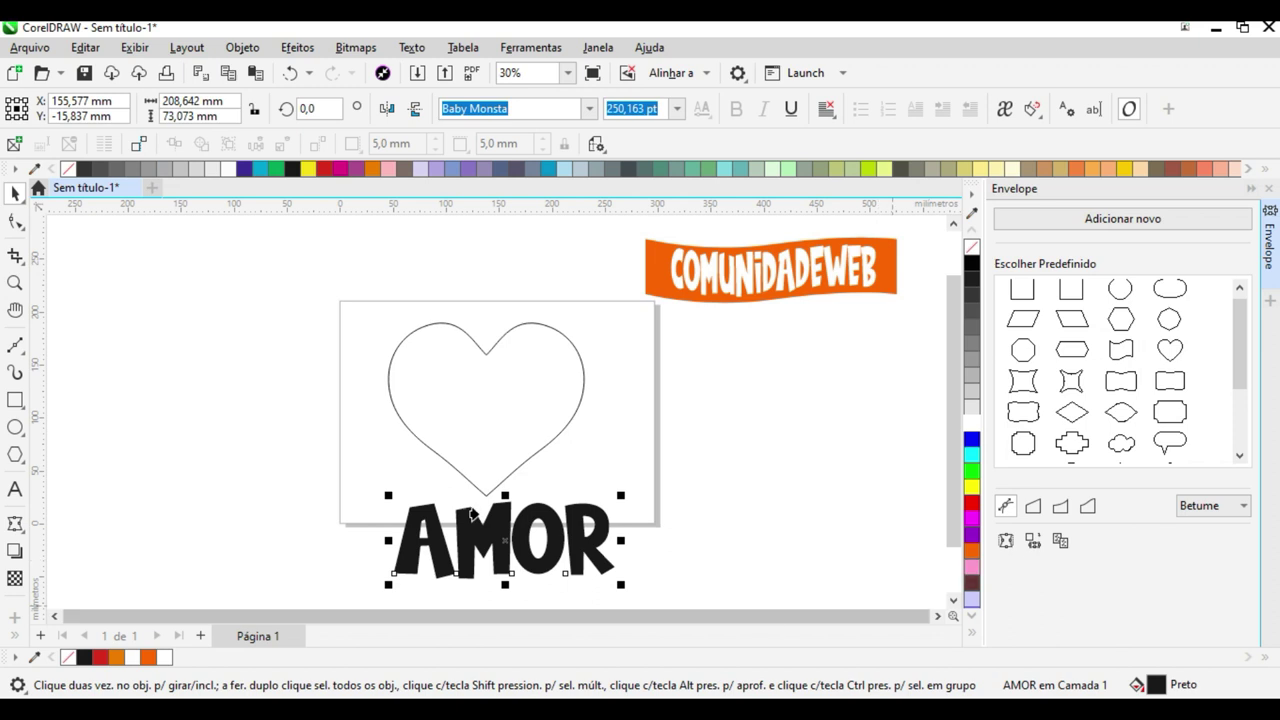
pyautogui.click(474, 420)
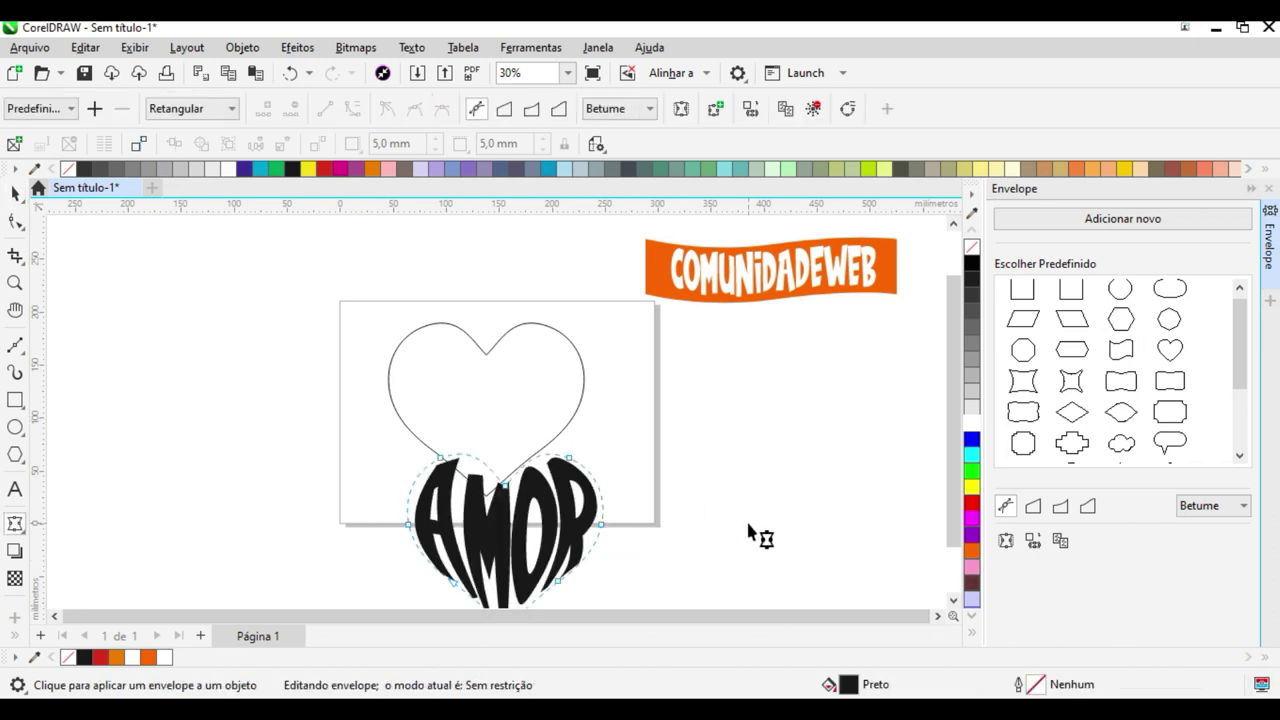
pyautogui.hotkey('ctrl', 'z')
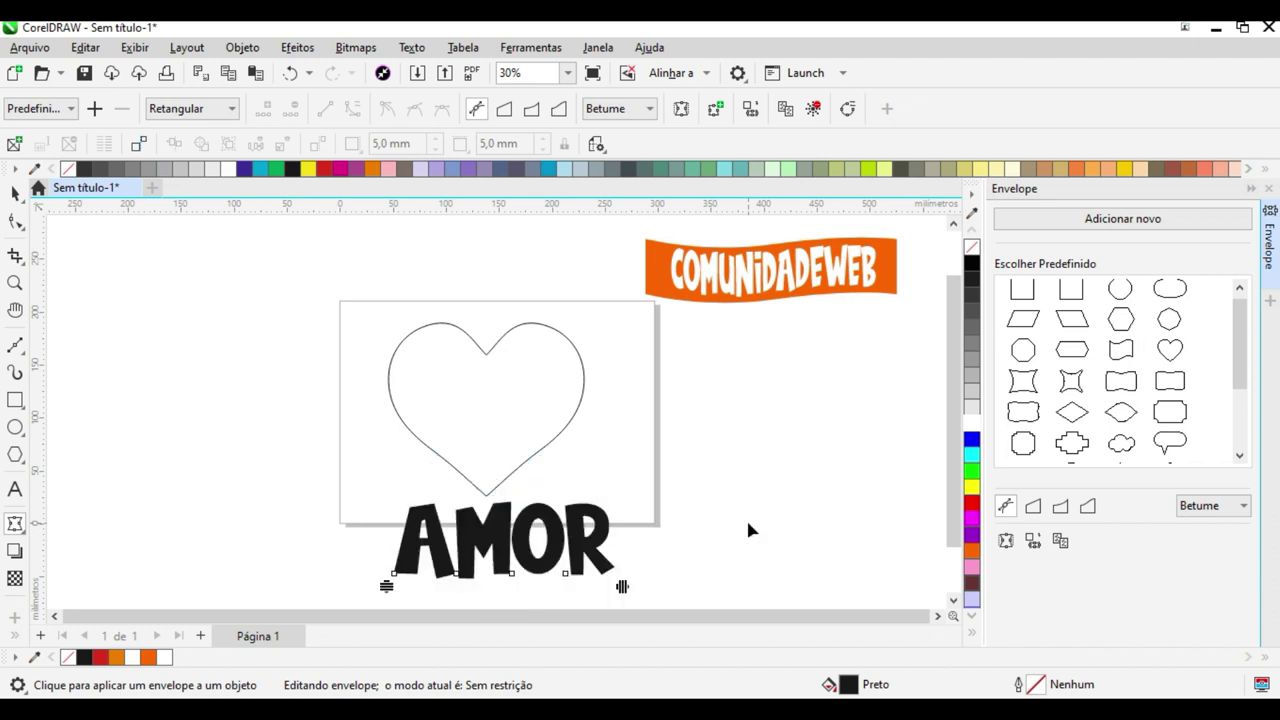
pyautogui.press('space')
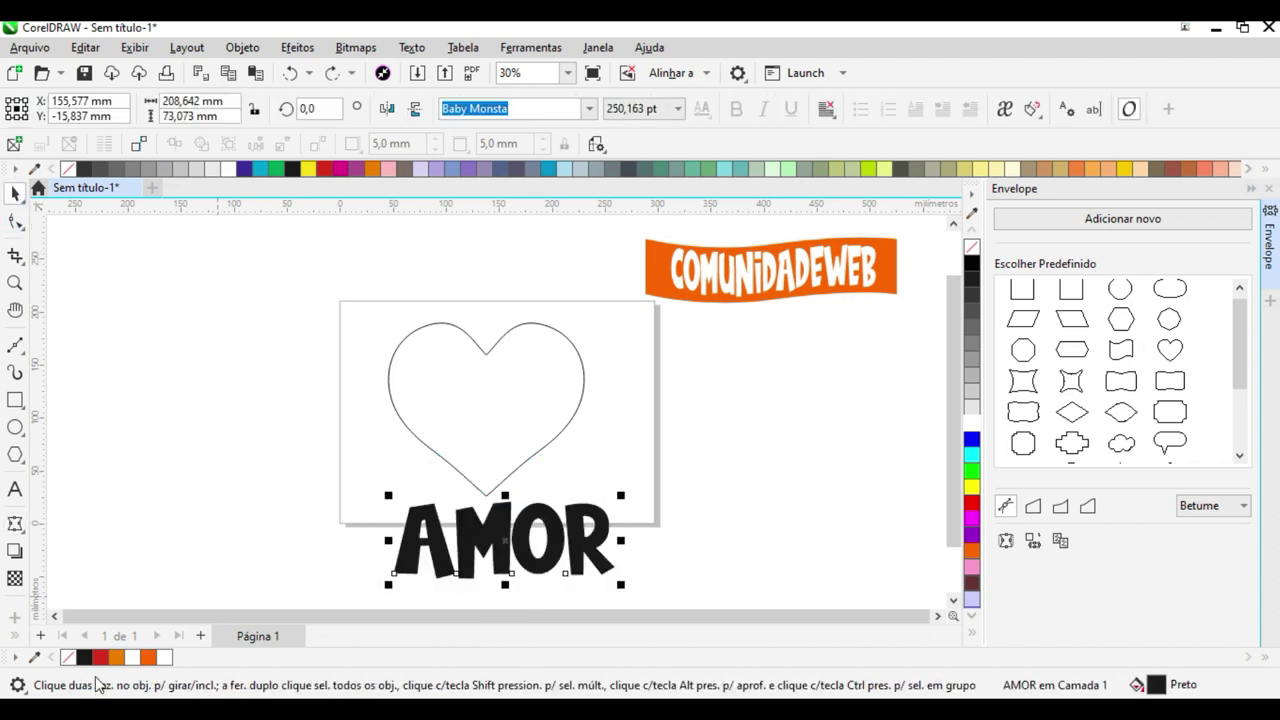
# - Fill the "AMOR" text with red and move it onto the middle of the heart
pyautogui.click(100, 657)
pyautogui.moveTo(476, 506); pyautogui.dragTo(471, 395)
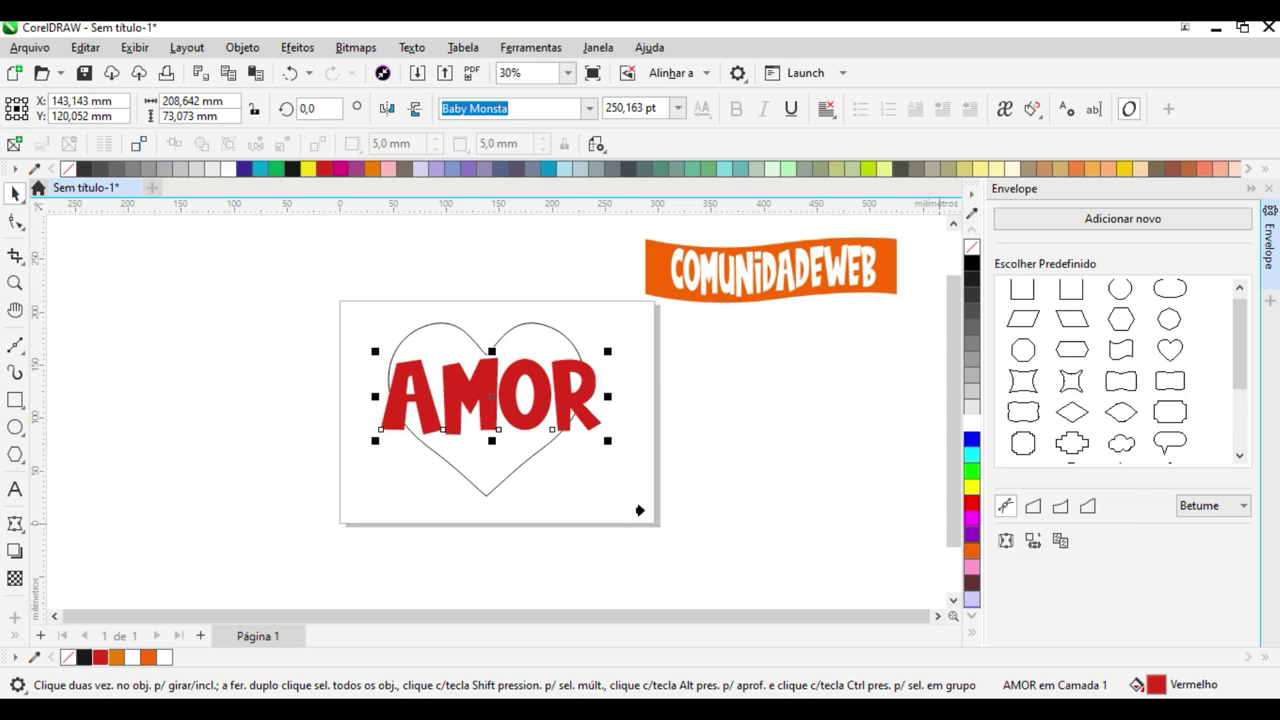
# - Shape the red "AMOR" text with an envelope created from the heart outline and align it inside the heart
pyautogui.click(487, 480)
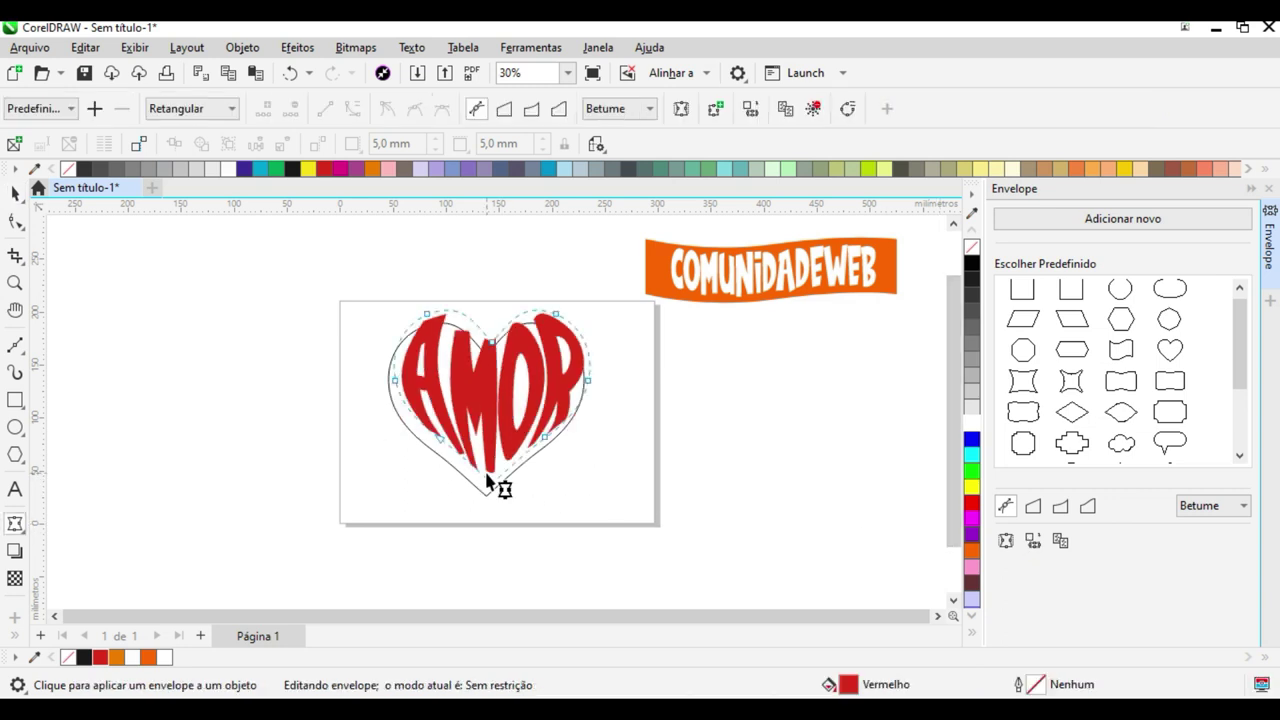
pyautogui.click(15, 193)
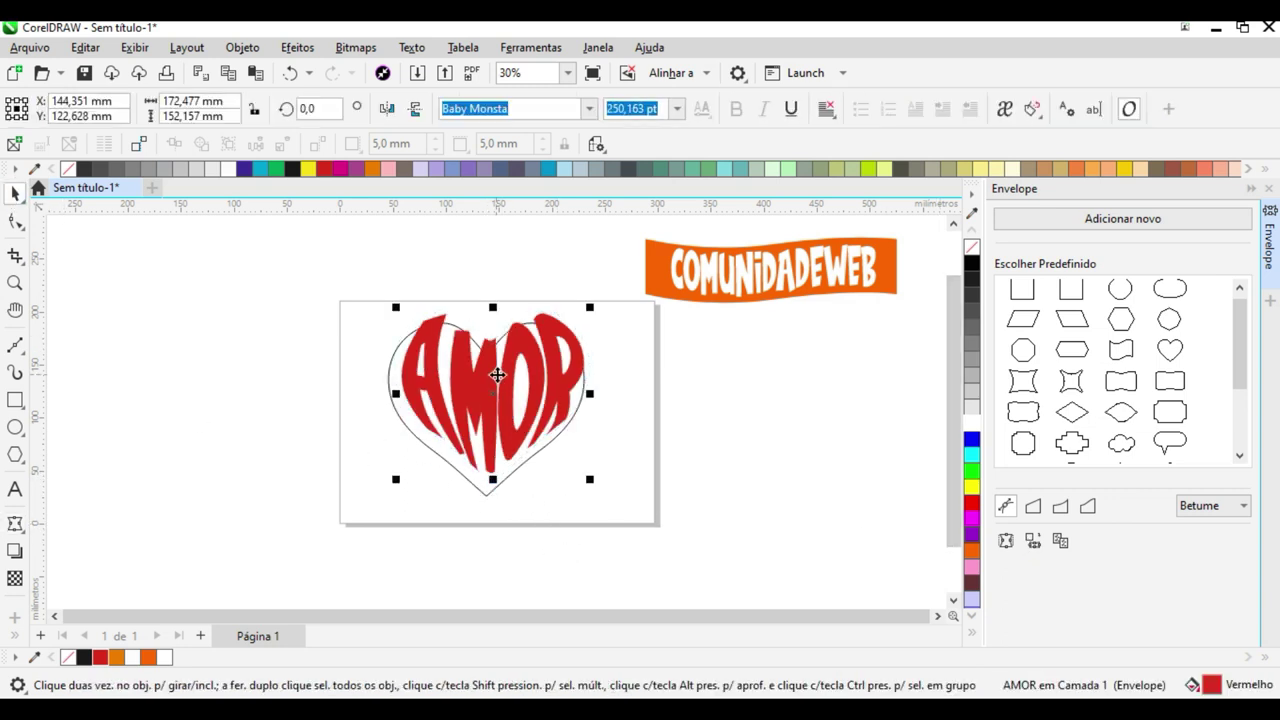
pyautogui.moveTo(494, 374); pyautogui.dragTo(490, 383)
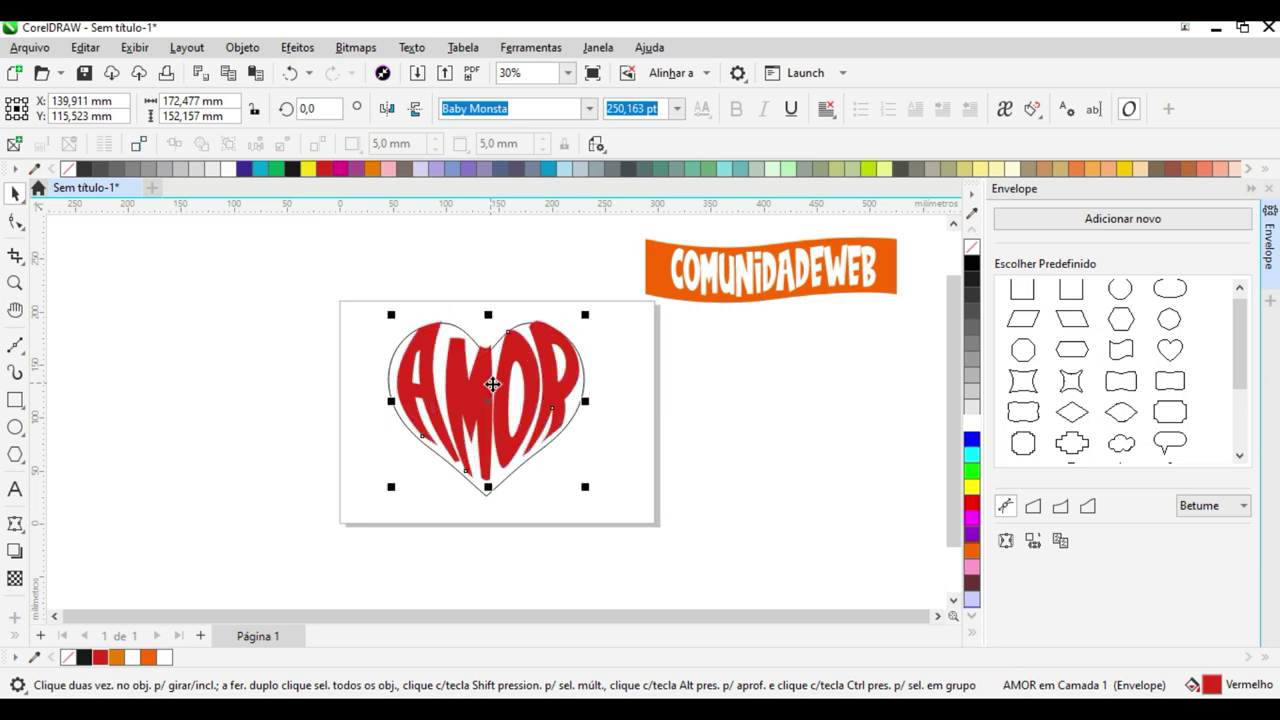
pyautogui.click(684, 413)
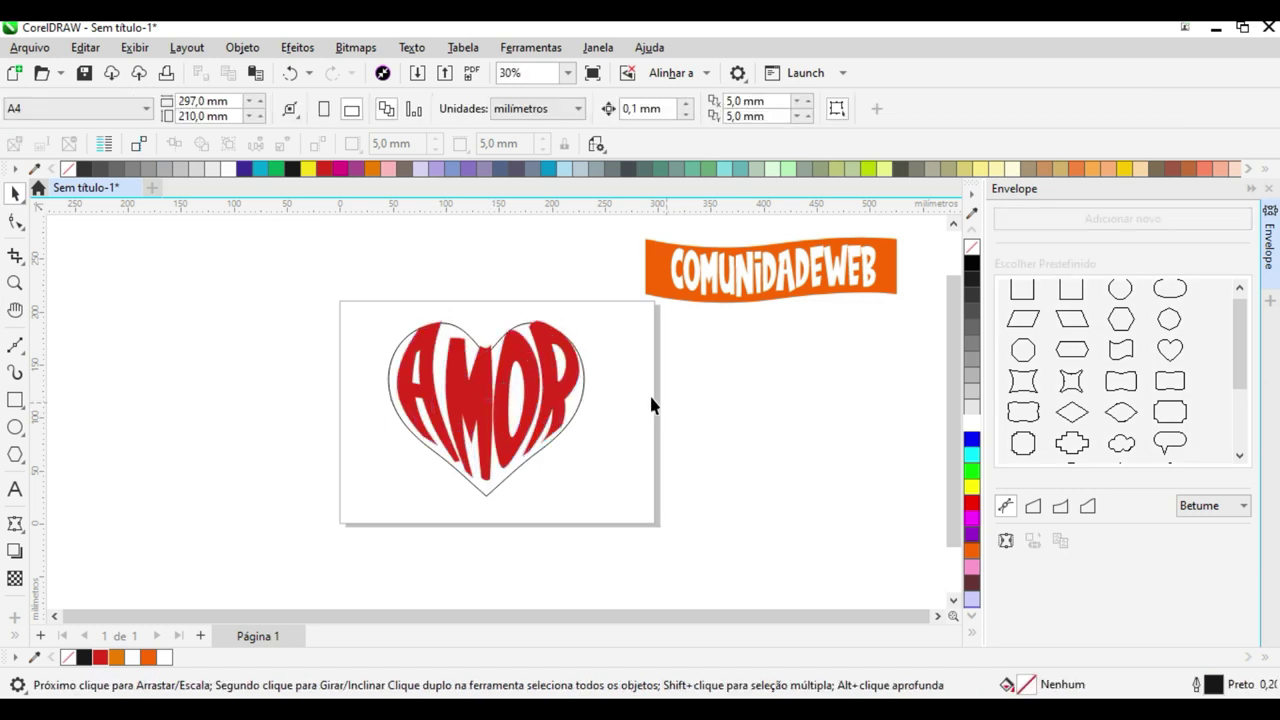
# - Fill the heart outline behind the text with red
pyautogui.click(572, 385)
pyautogui.click(605, 405)
pyautogui.click(590, 402)
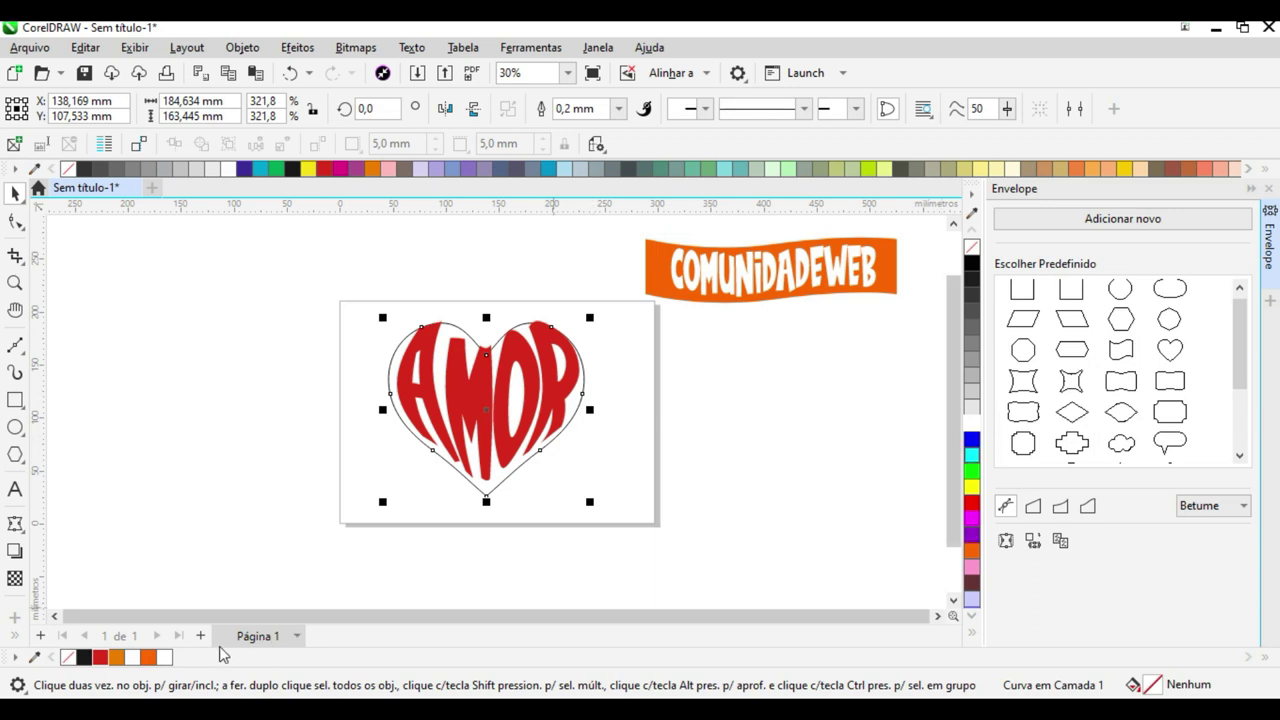
pyautogui.click(100, 657)
pyautogui.press('Escape')
# - Fill the heart-shaped "AMOR" text with white and shrink it to about 165 mm wide and 146 mm high
pyautogui.click(482, 378)
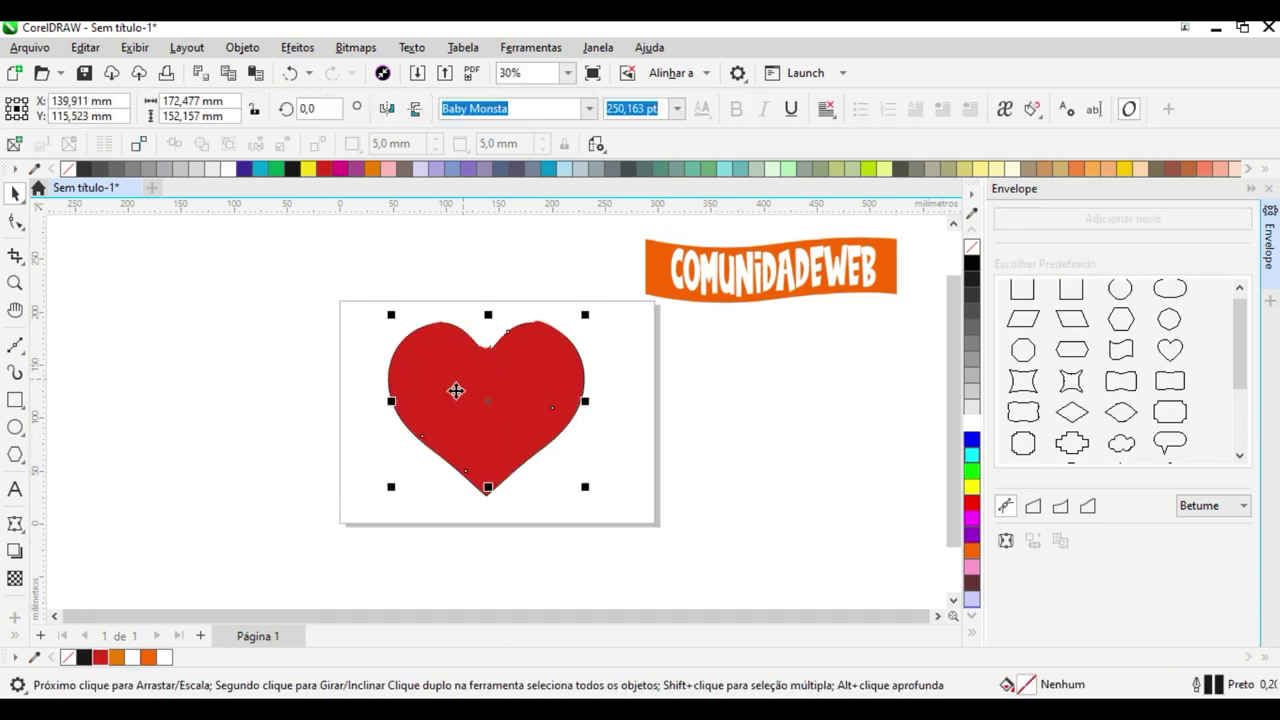
pyautogui.click(132, 657)
pyautogui.click(176, 556)
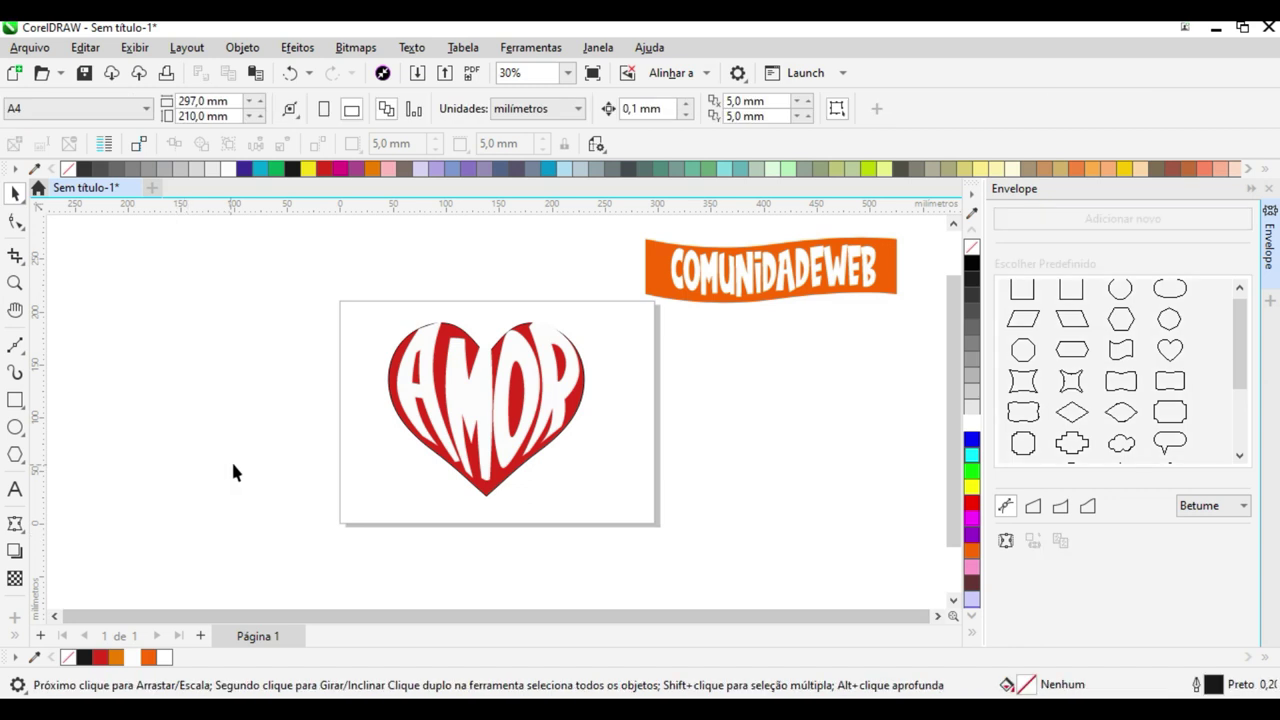
pyautogui.click(489, 390)
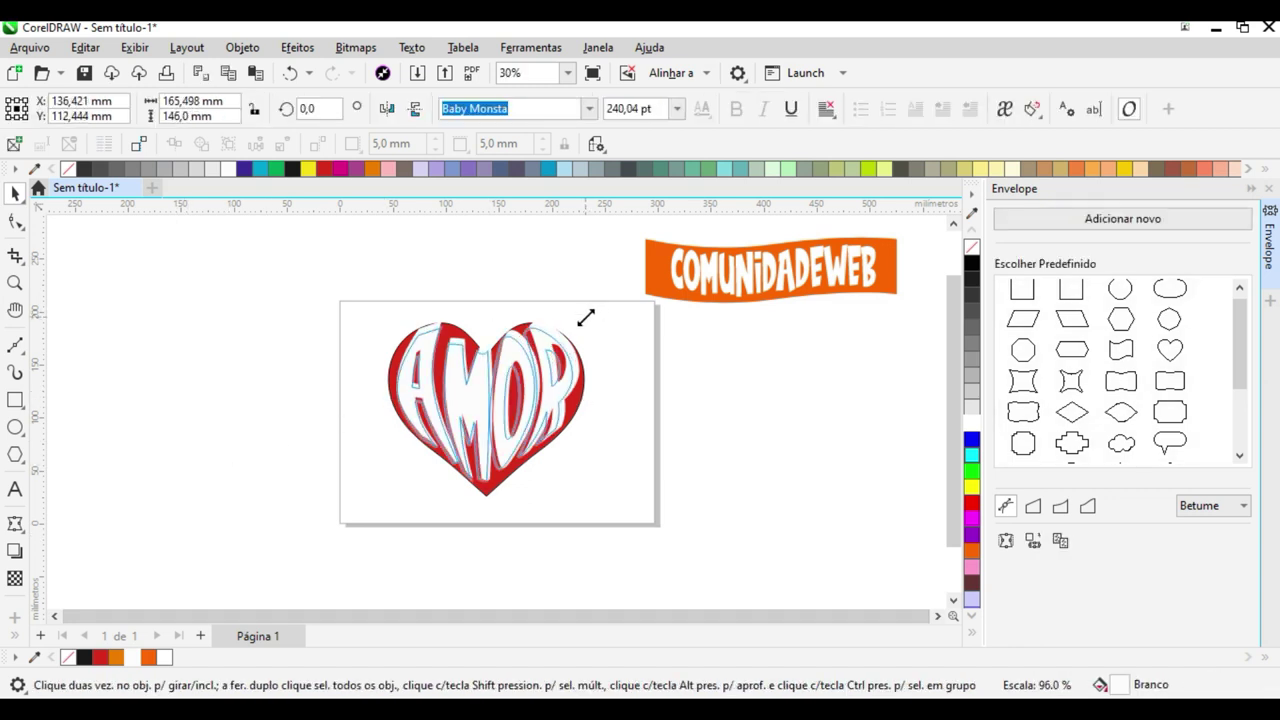
# - Remove the outline from the red heart
pyautogui.click(589, 373)
pyautogui.click(583, 377)
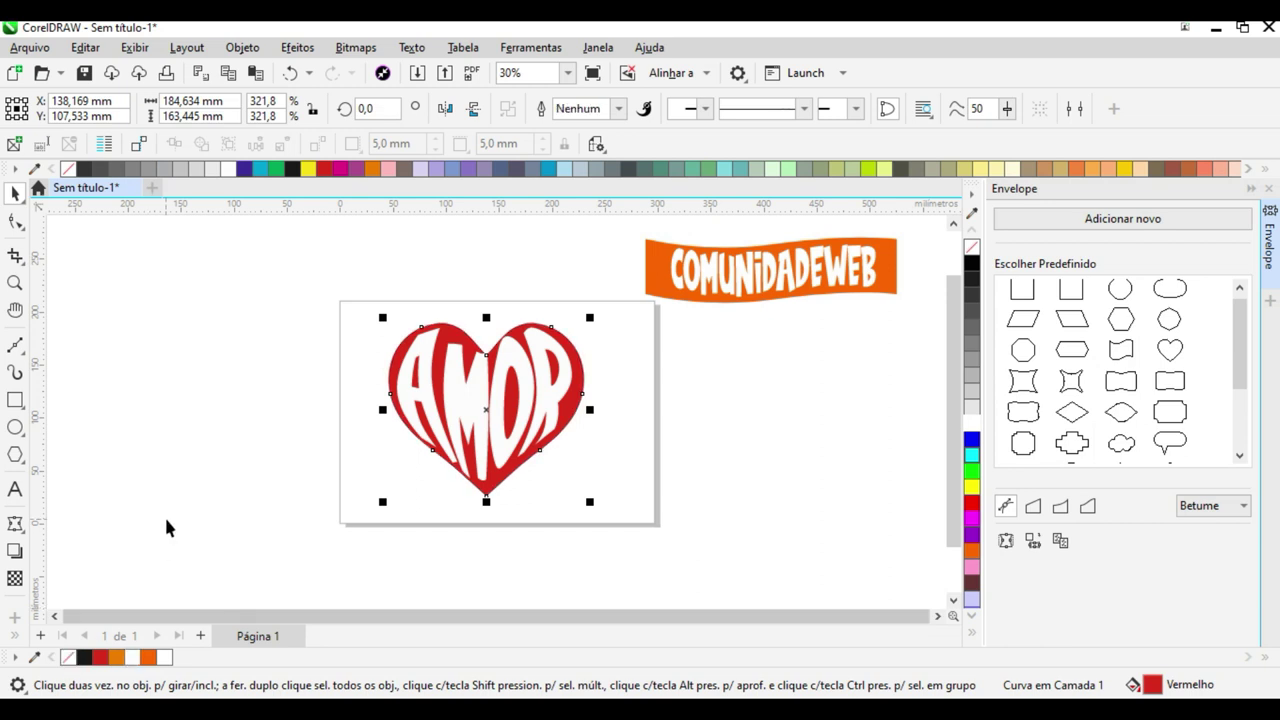
pyautogui.click(237, 490)
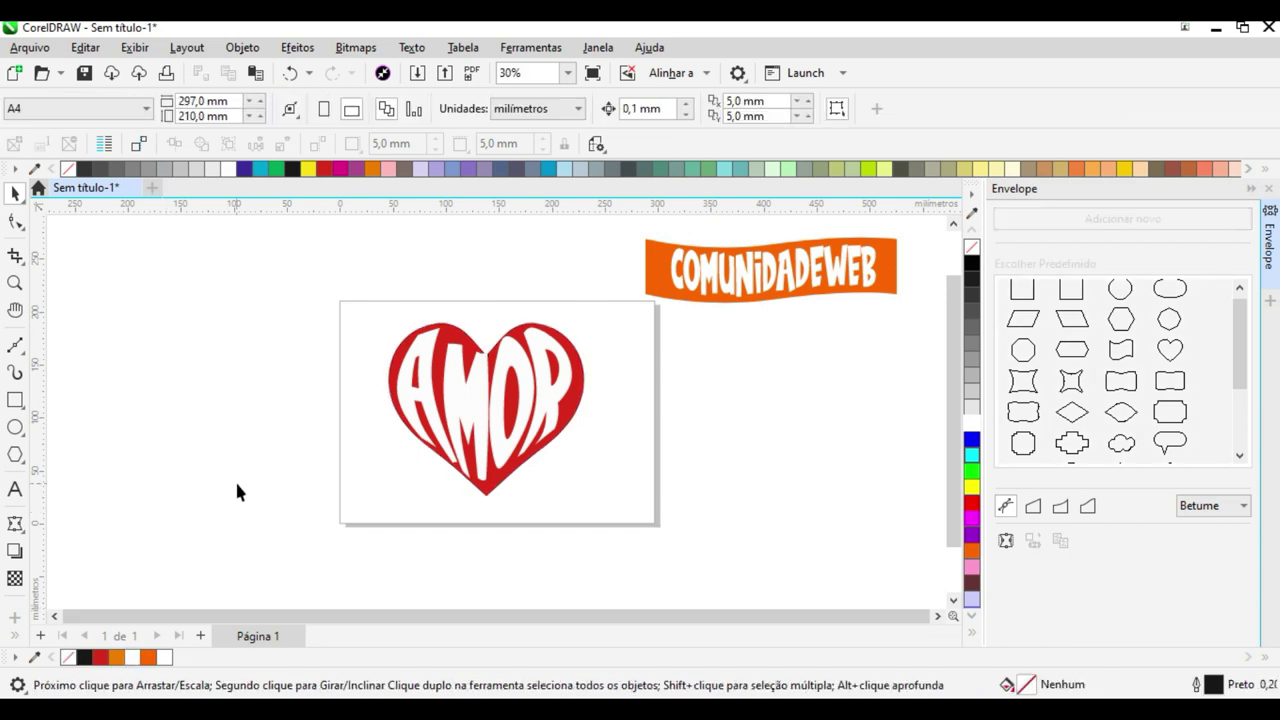
# - Shift the white "AMOR" text slightly sideways to centre it within the red heart
pyautogui.click(483, 400)
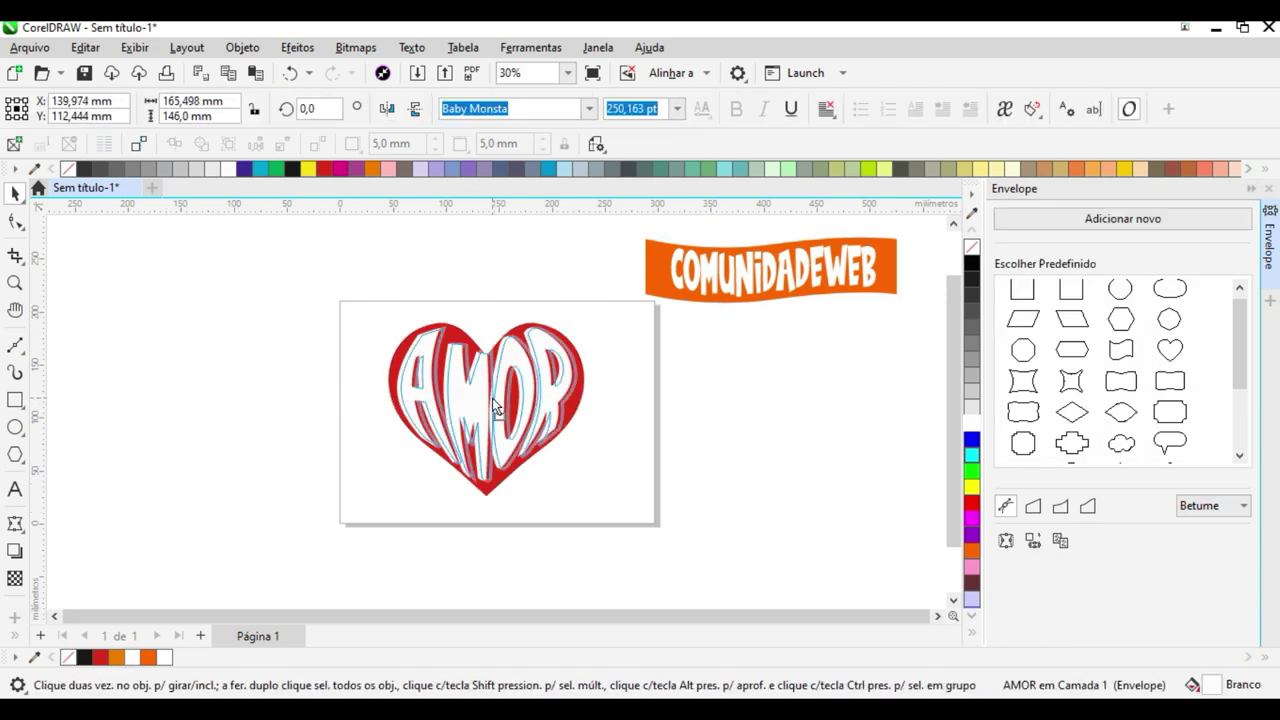
pyautogui.click(315, 423)
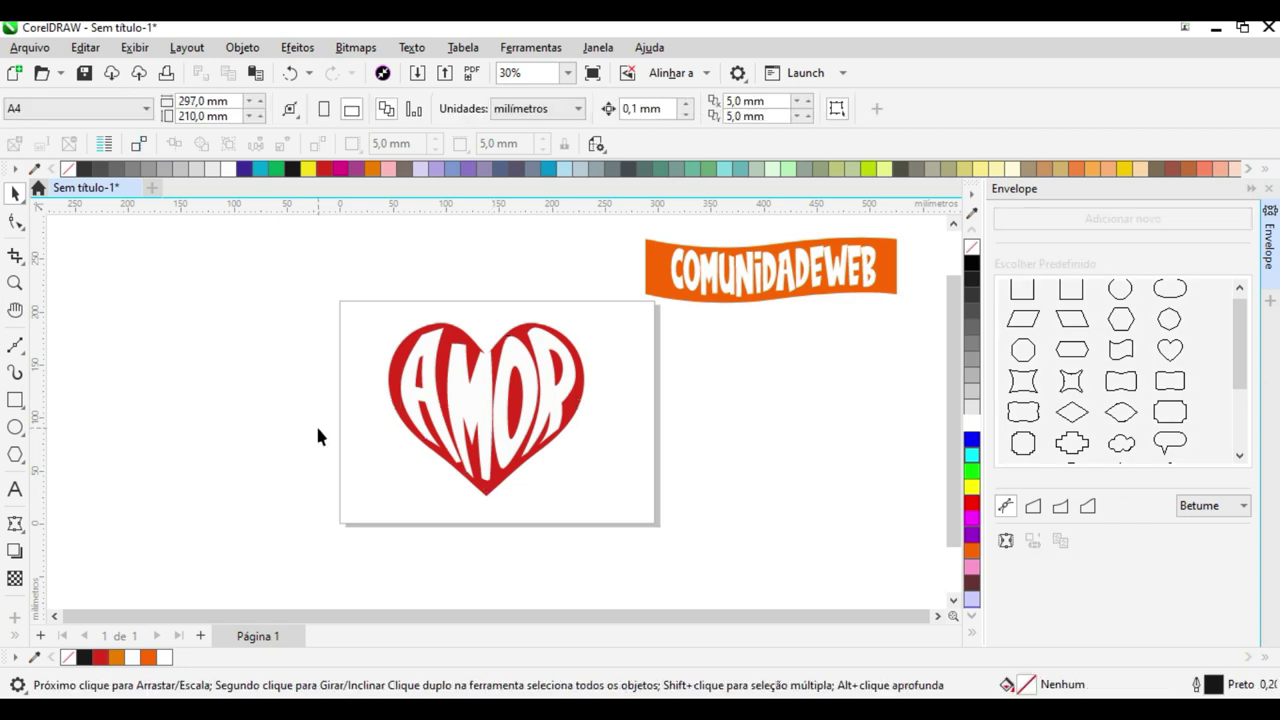